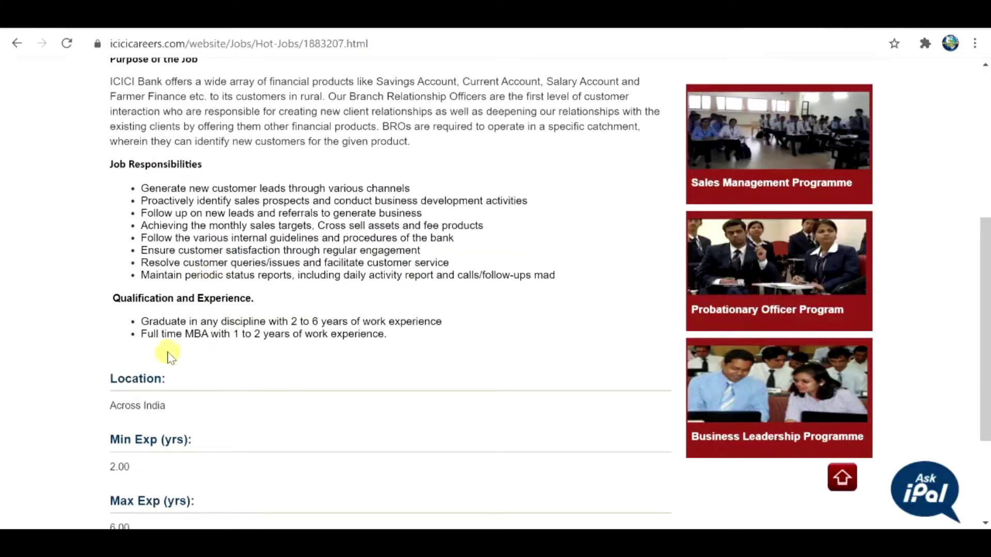
Step: Review the Branch Relationship Officer posting's responsibilities, qualification and experience requirements, location, and minimum and maximum years of experience
scroll(222, 281, up, 6)
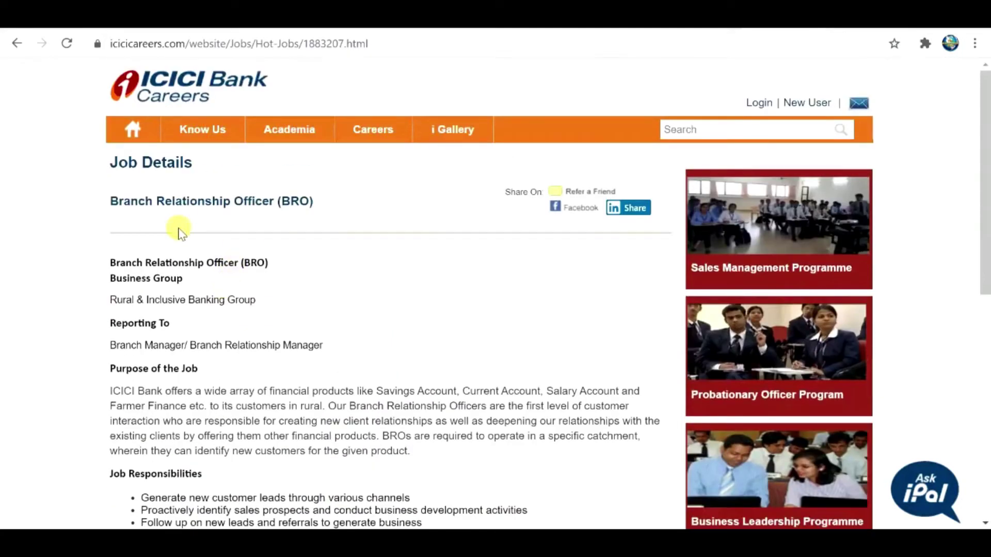
scroll(186, 233, down, 6)
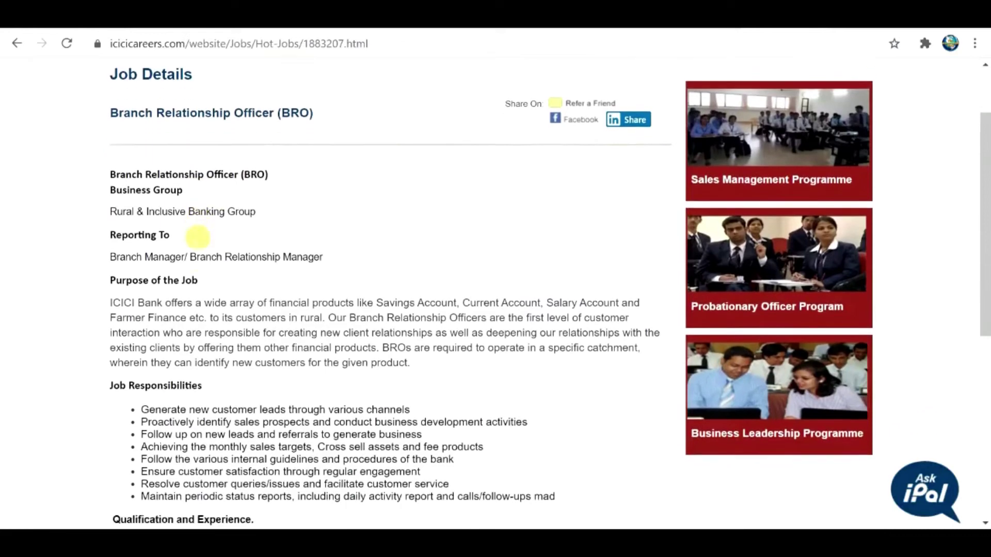
drag(113, 300, 262, 299)
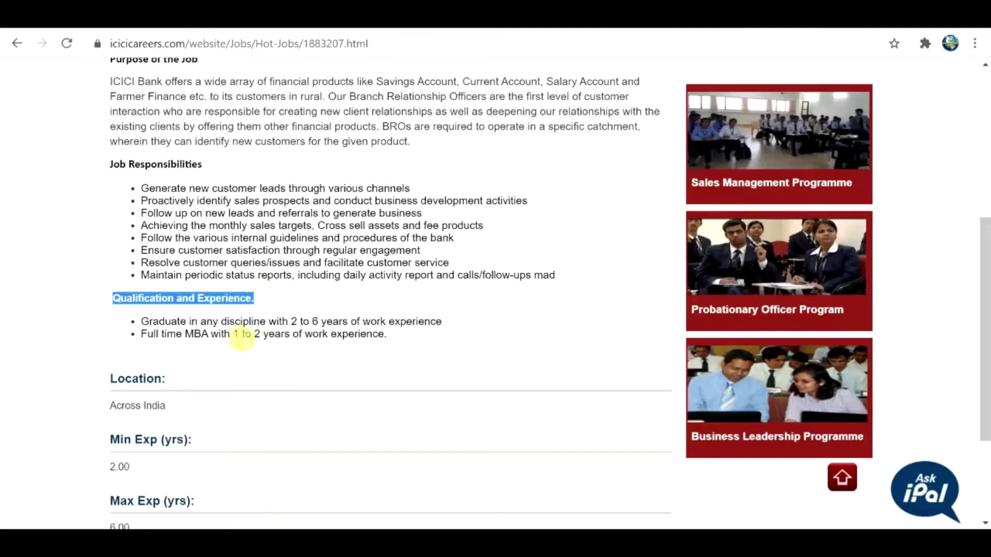
click(182, 338)
drag(183, 336, 454, 317)
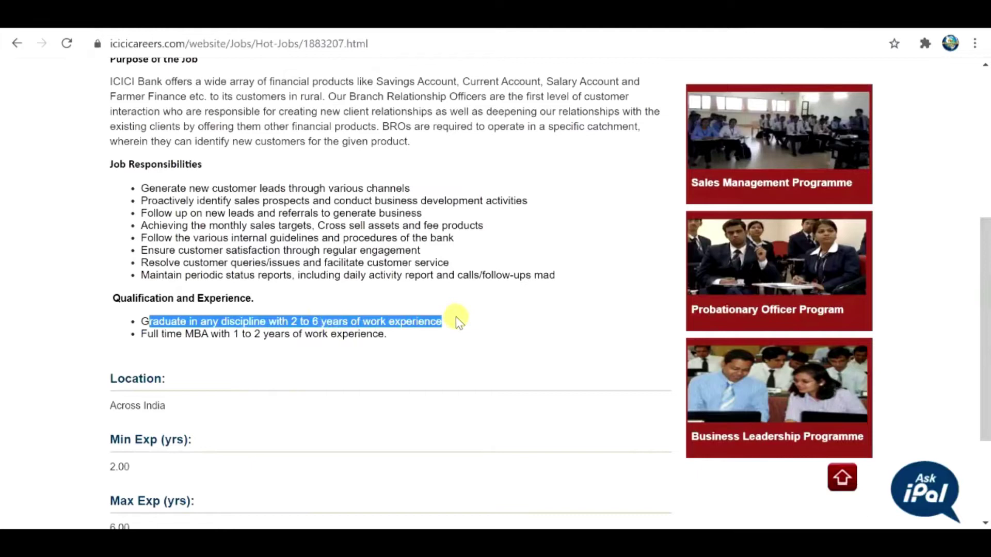
click(427, 323)
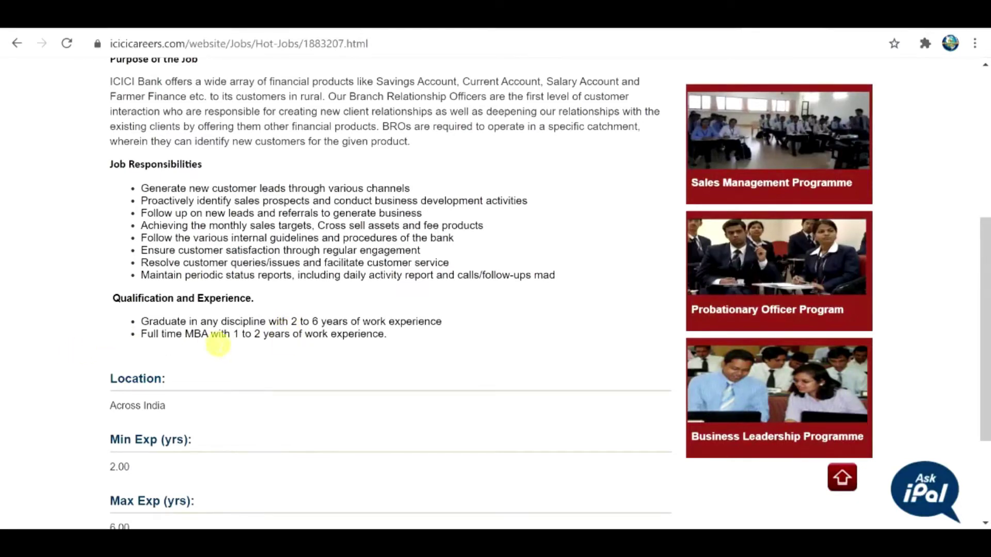
drag(233, 336, 325, 342)
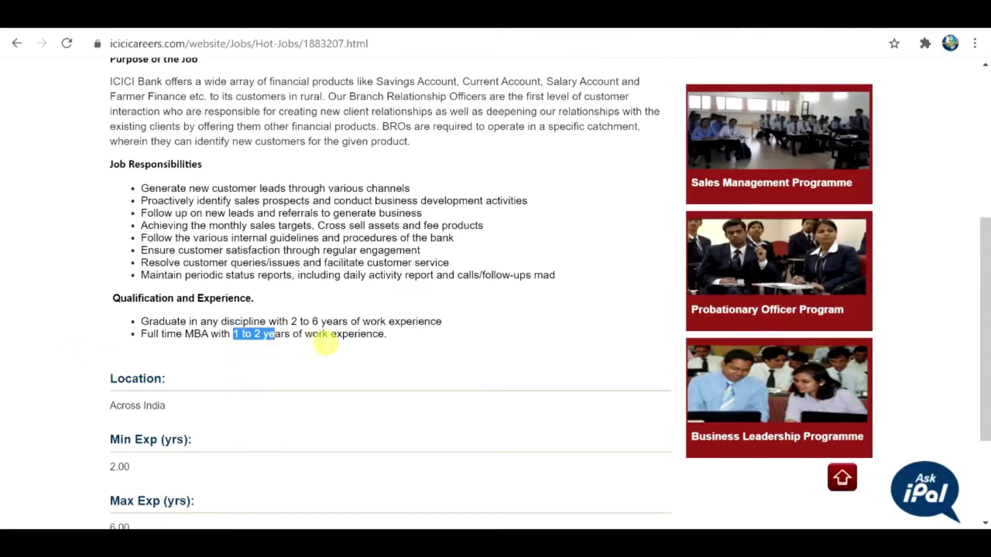
scroll(317, 345, up, 4)
scroll(317, 344, down, 6)
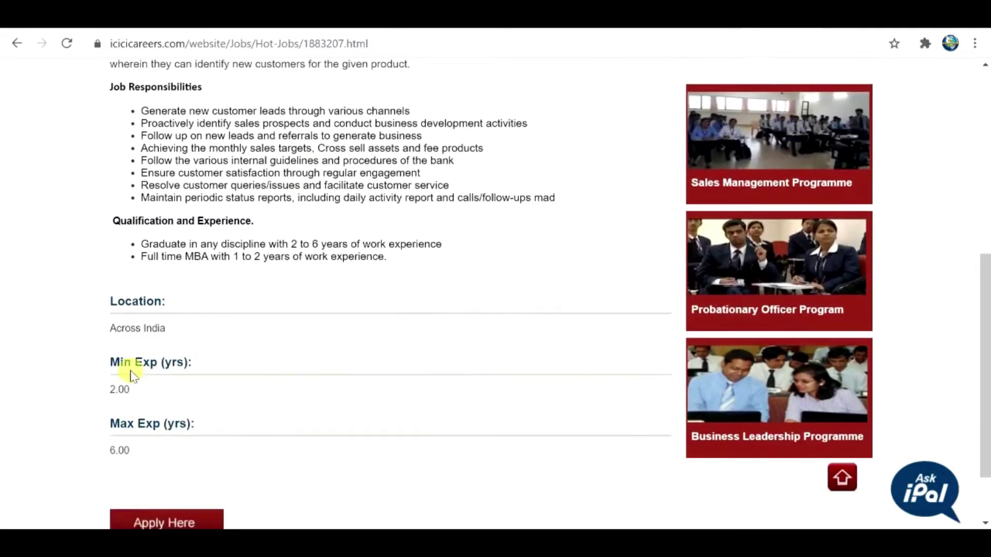
scroll(155, 381, down, 2)
scroll(209, 373, up, 9)
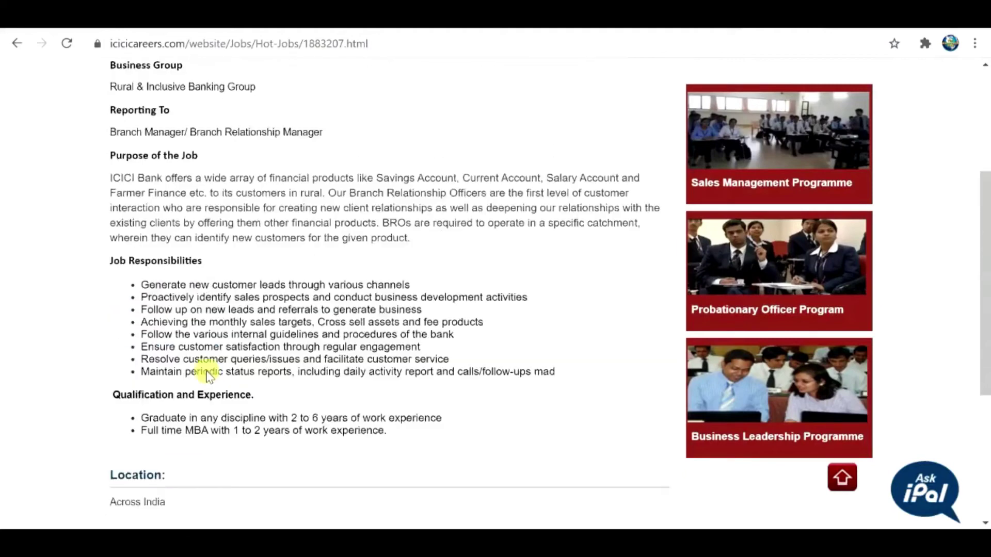
scroll(215, 368, down, 9)
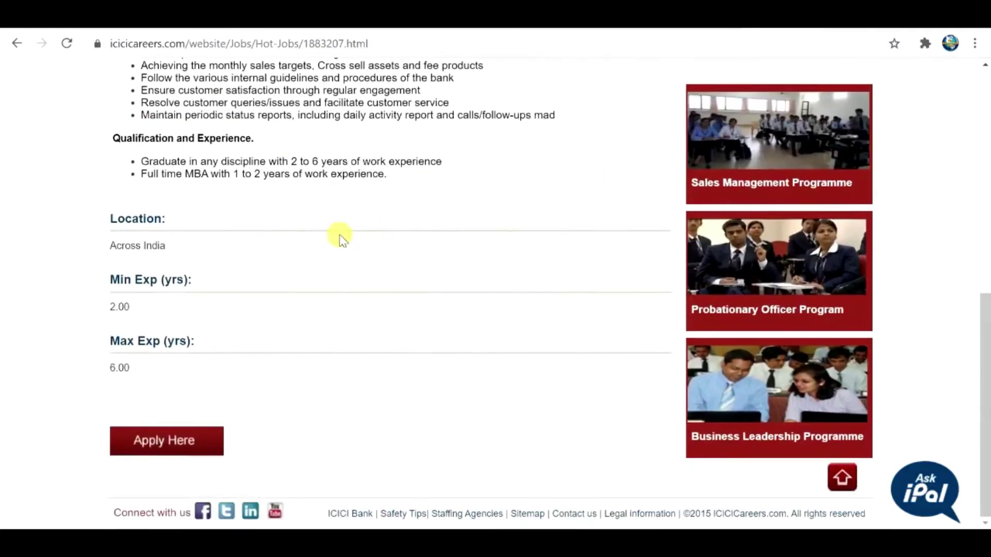
scroll(333, 403, up, 4)
scroll(333, 402, down, 4)
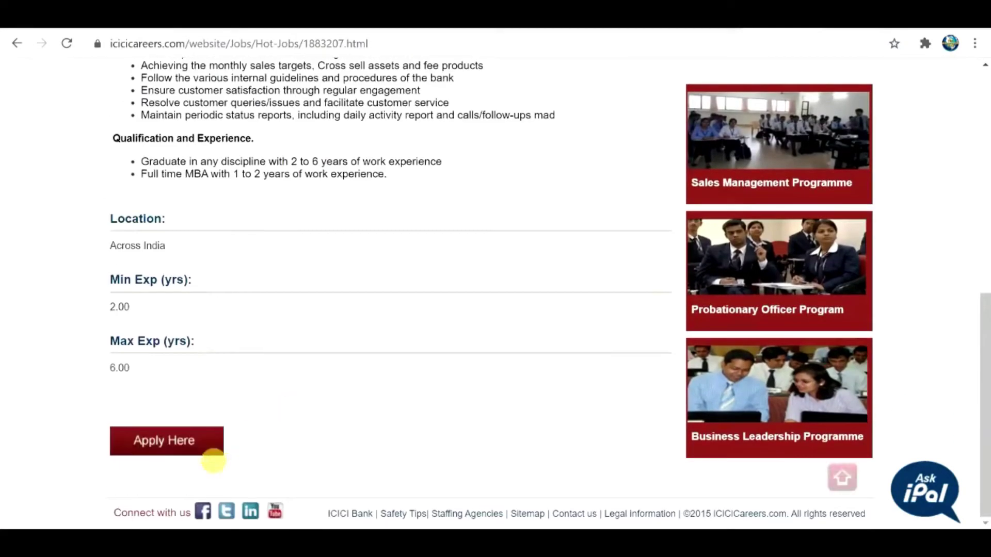
Step: Start an application for the Branch Relationship Officer job and look over the login and new-user options
click(157, 443)
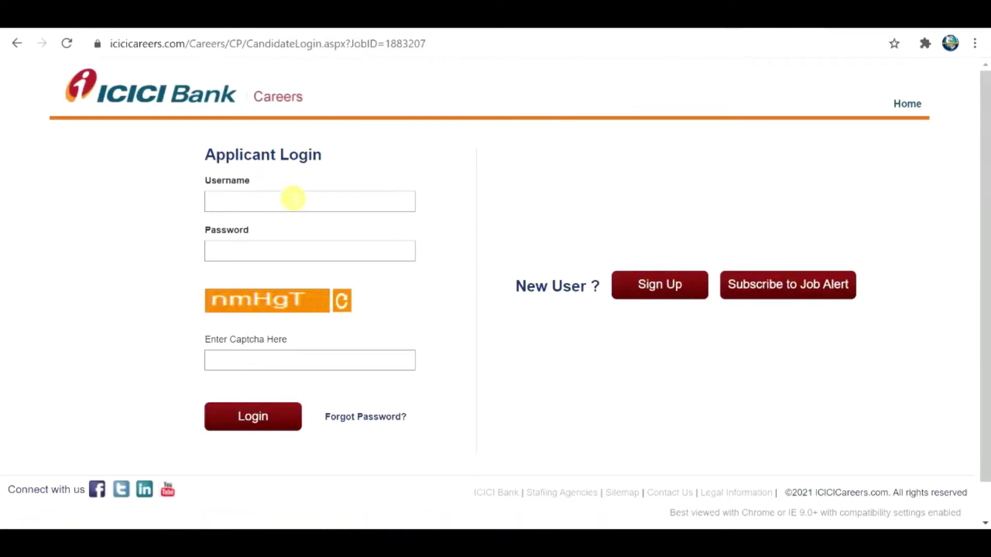
click(217, 360)
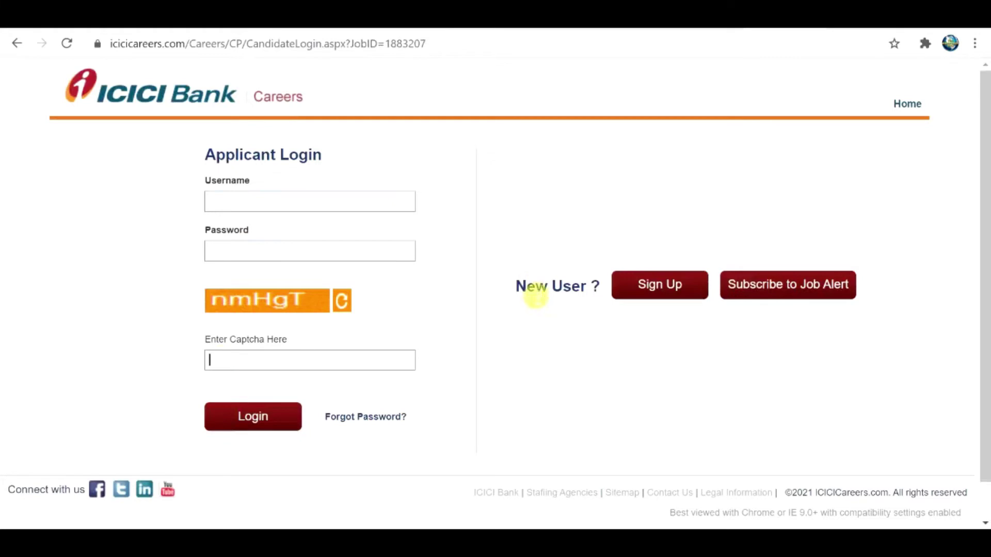
drag(516, 290, 637, 313)
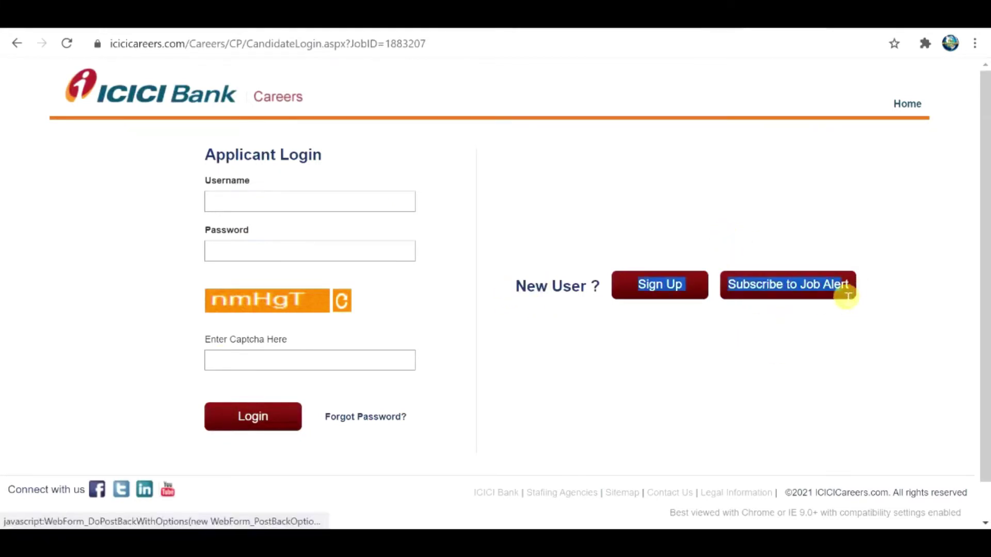
Step: Allow the site's blocked pop-ups and open the job alert subscription form
click(769, 290)
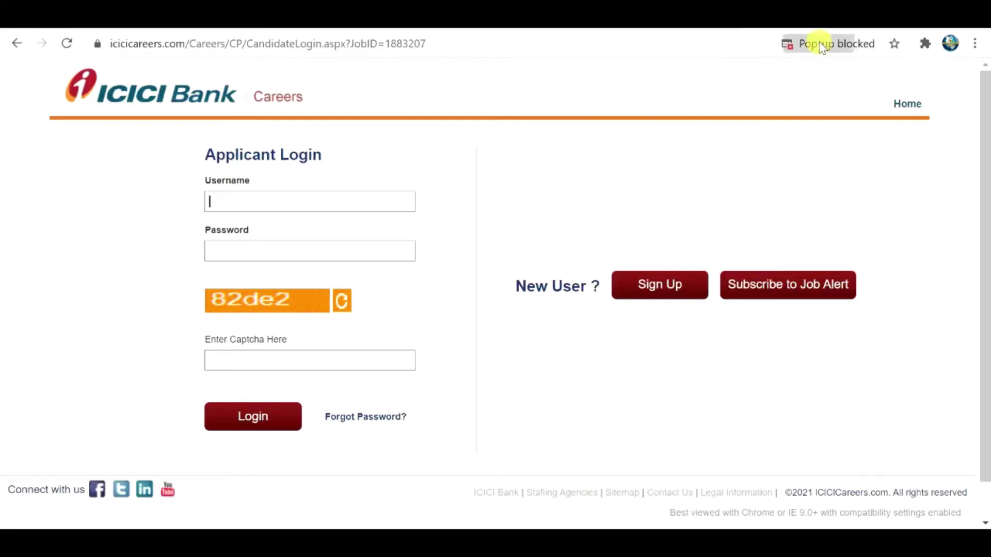
click(823, 44)
click(678, 119)
click(884, 181)
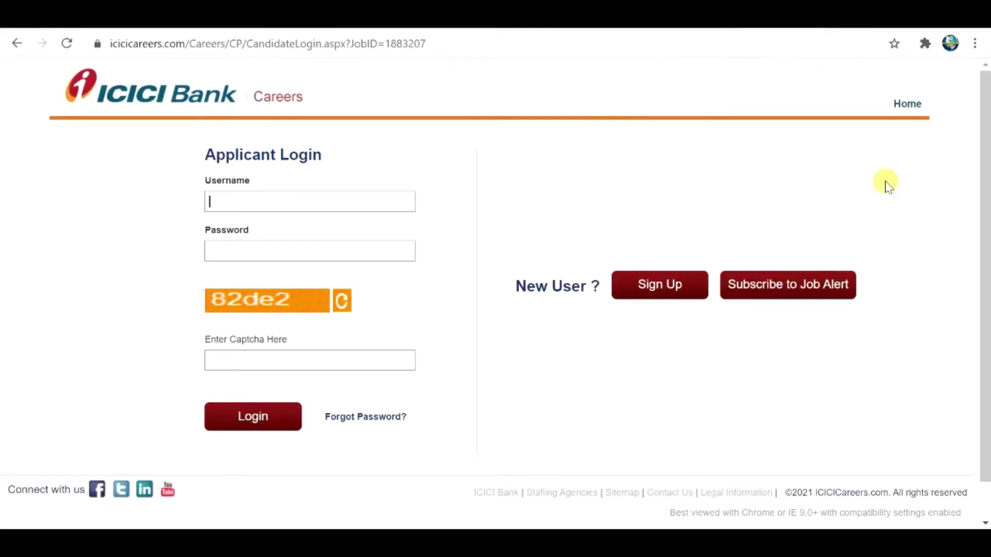
click(785, 287)
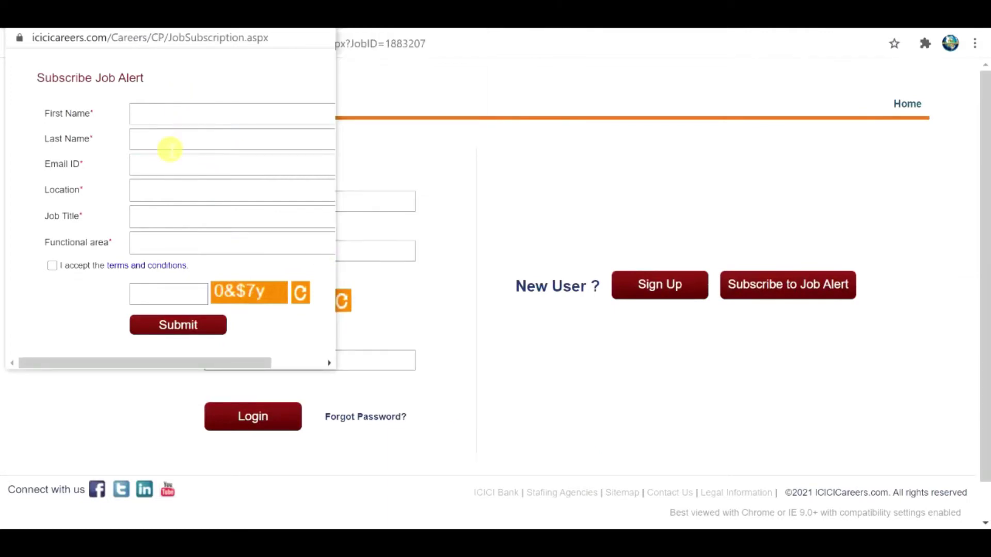
Step: Try the location A.Konduru in the job alert form, and choose Agency Officer as the job title instead of Accounts Manager
click(167, 173)
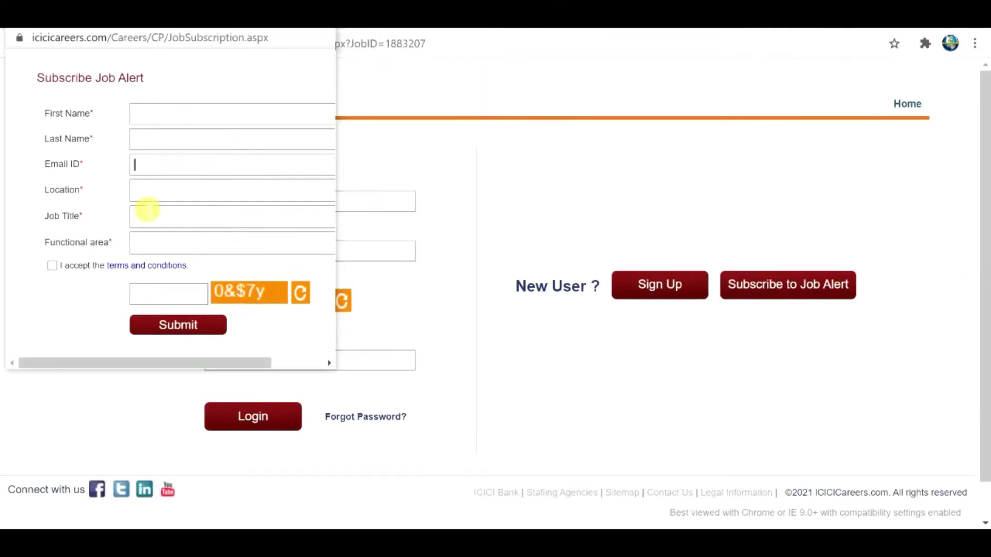
click(149, 199)
click(139, 211)
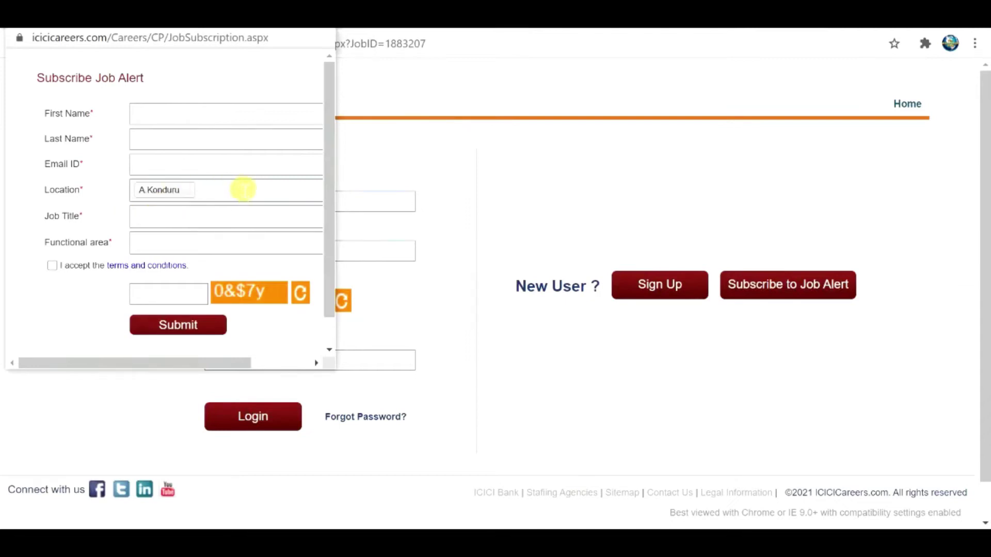
click(197, 213)
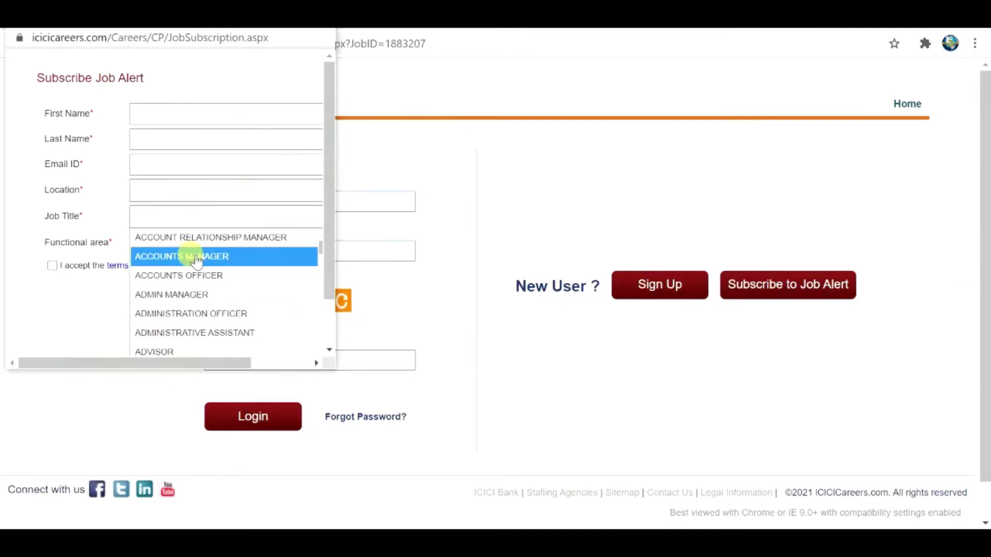
click(188, 256)
click(298, 249)
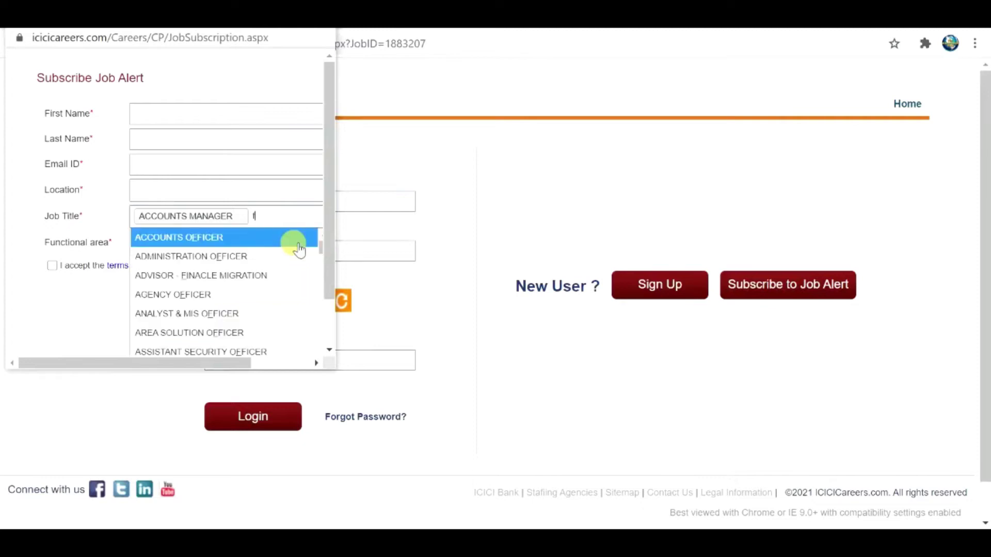
click(214, 289)
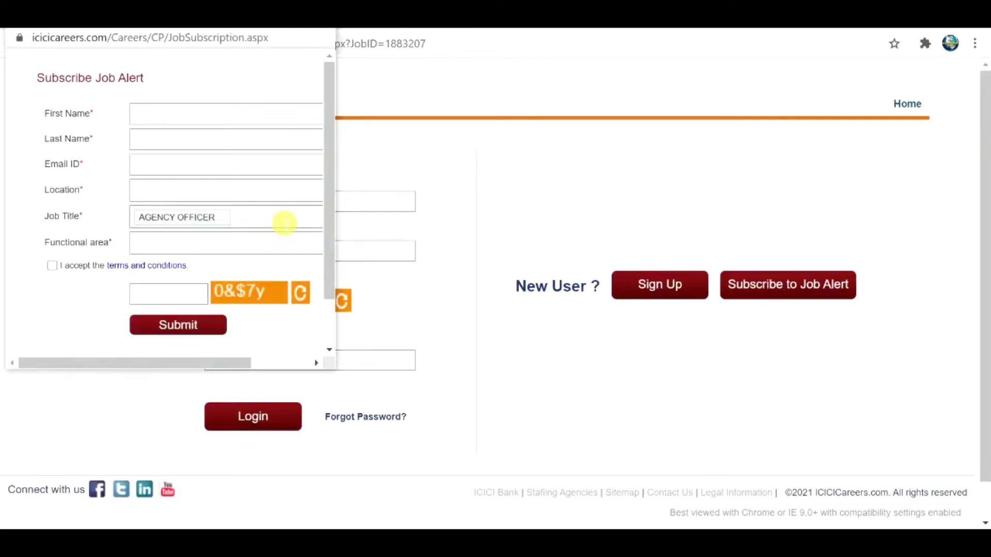
click(284, 223)
Step: Search the job alert form's location options for "ker" and "india"
click(161, 193)
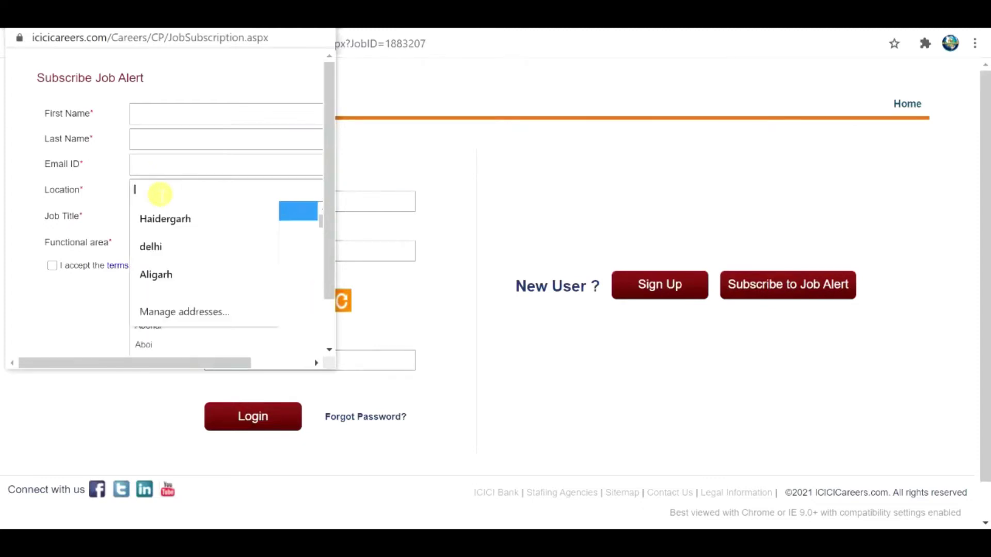
text(k)
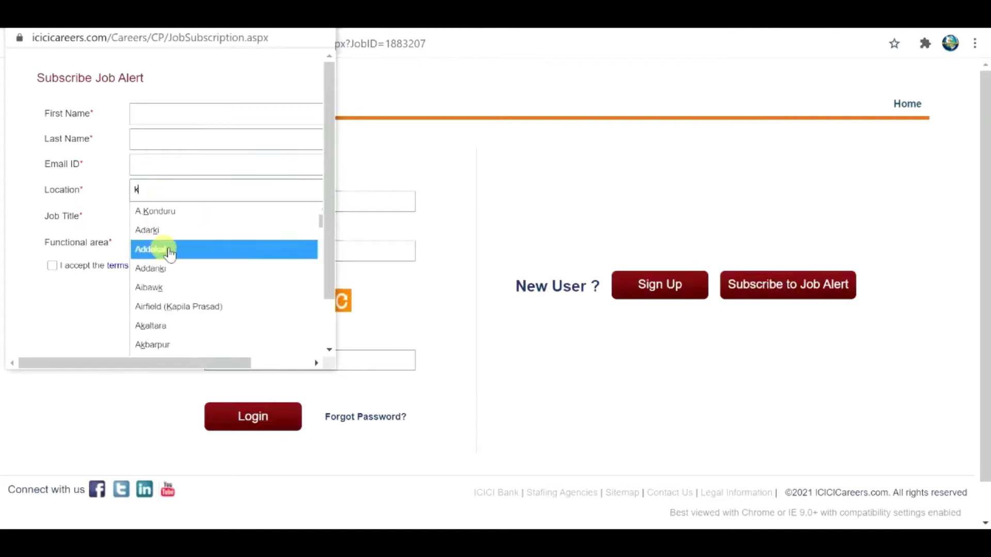
text(er)
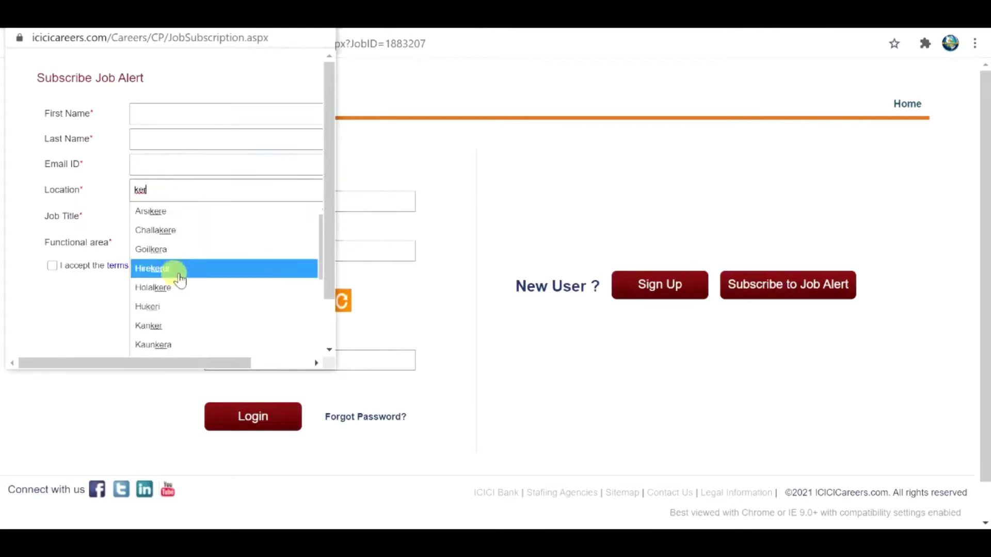
key(BackSpace)
key(BackSpace)
key(BackSpace)
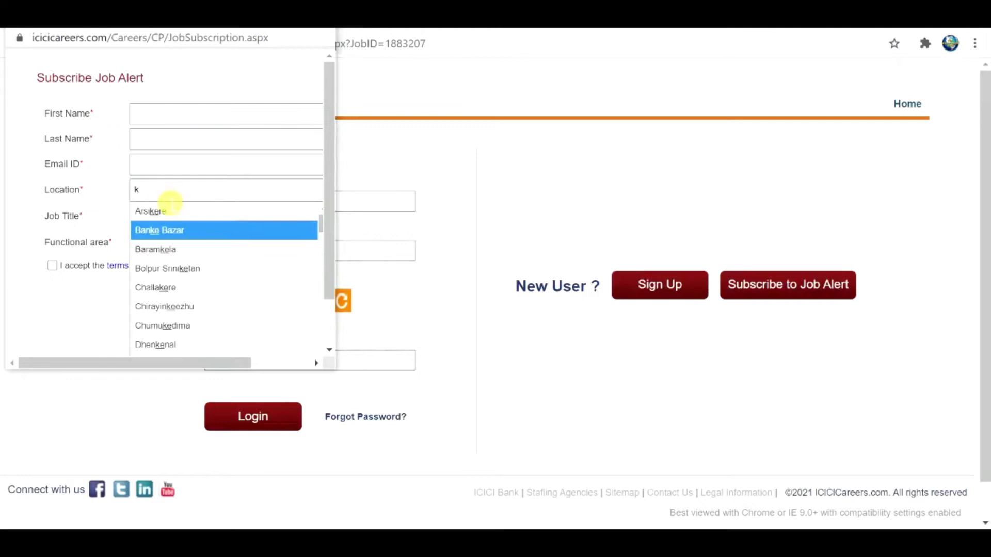
text(ind)
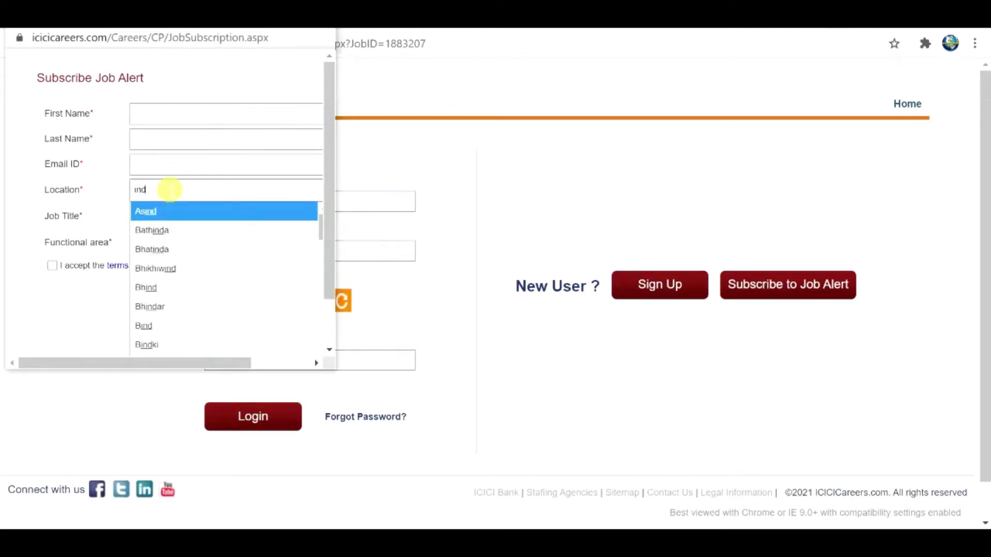
text(ia)
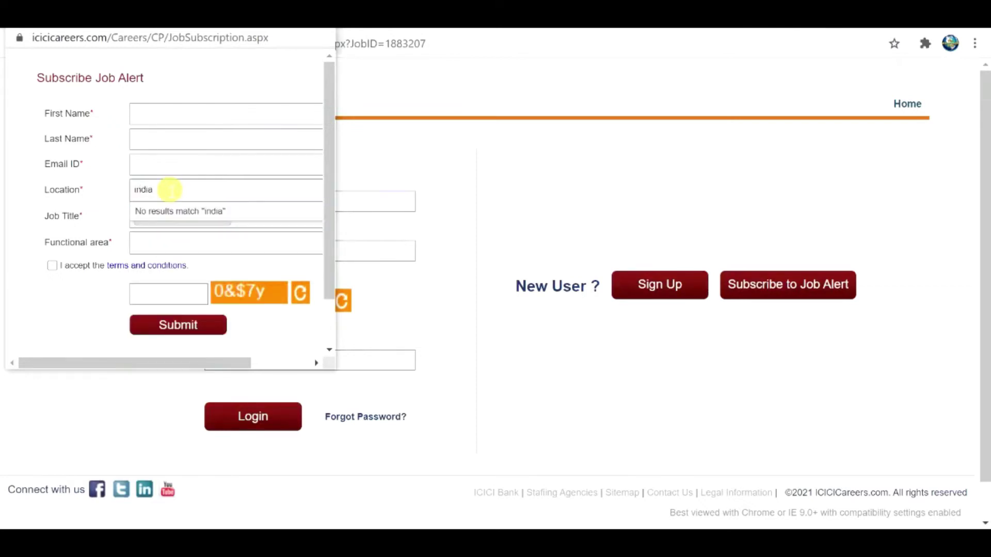
Step: Clear the location search and choose Alampur as the job alert location
key(BackSpace)
key(BackSpace)
key(BackSpace)
key(BackSpace)
key(BackSpace)
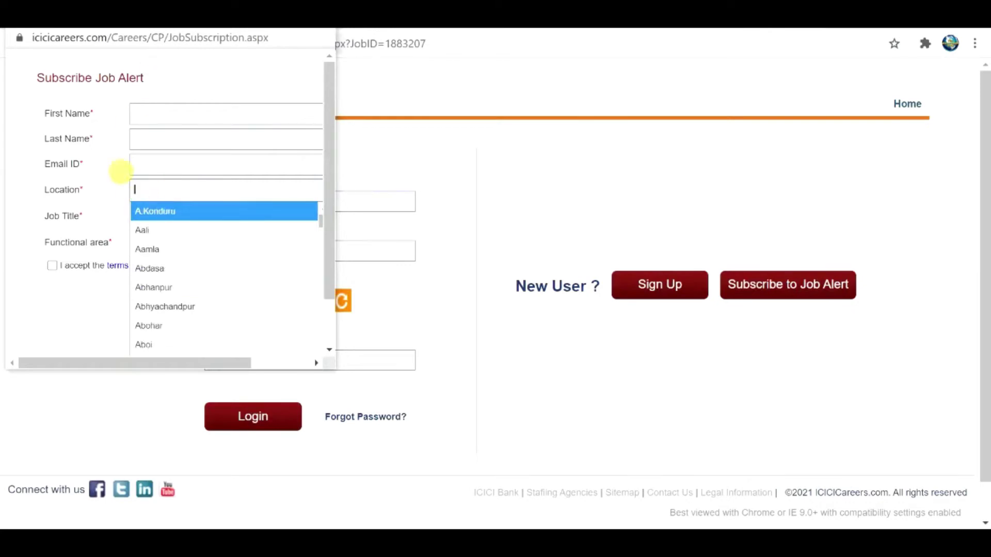
scroll(212, 309, down, 10)
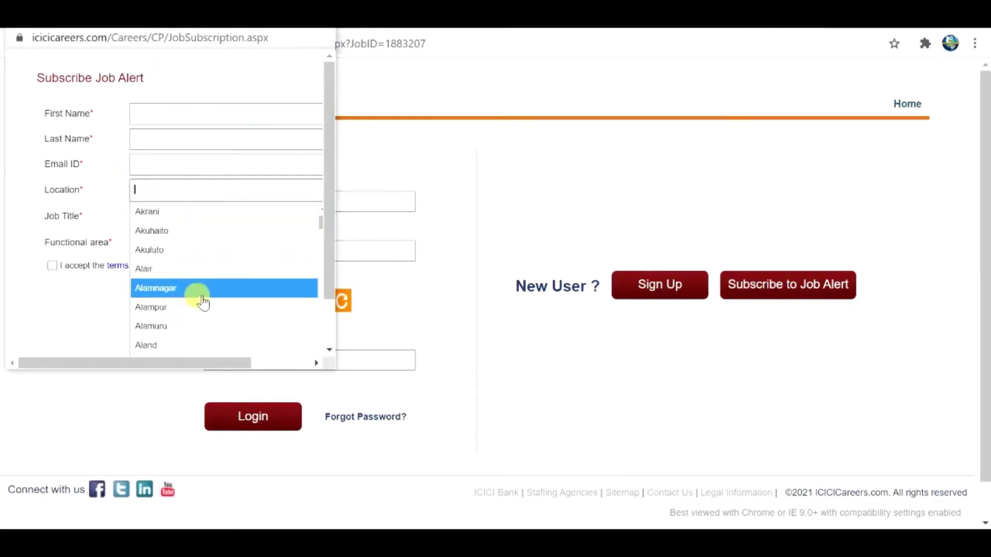
click(180, 307)
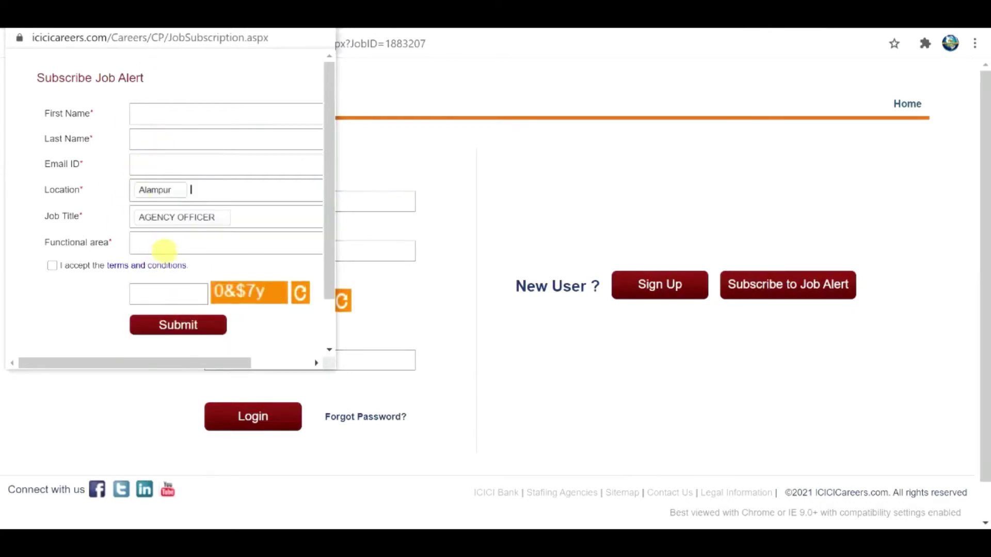
Step: Accept the job alert's terms and conditions and set the job title to Accounts Manager
click(164, 251)
click(171, 296)
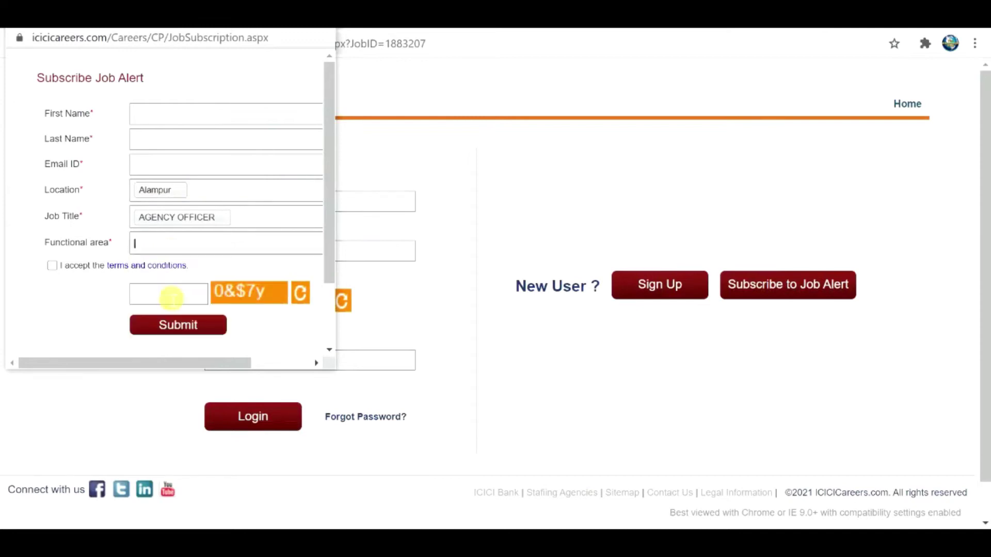
click(53, 266)
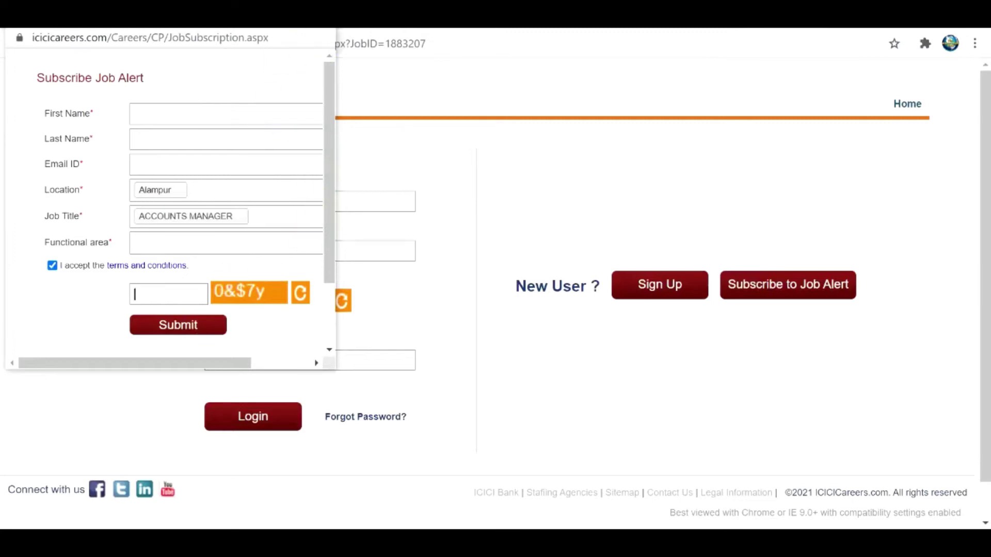
Step: Leave the job alert form unsubmitted and sign up as a new user to open the Profile Sheet
click(553, 234)
click(670, 284)
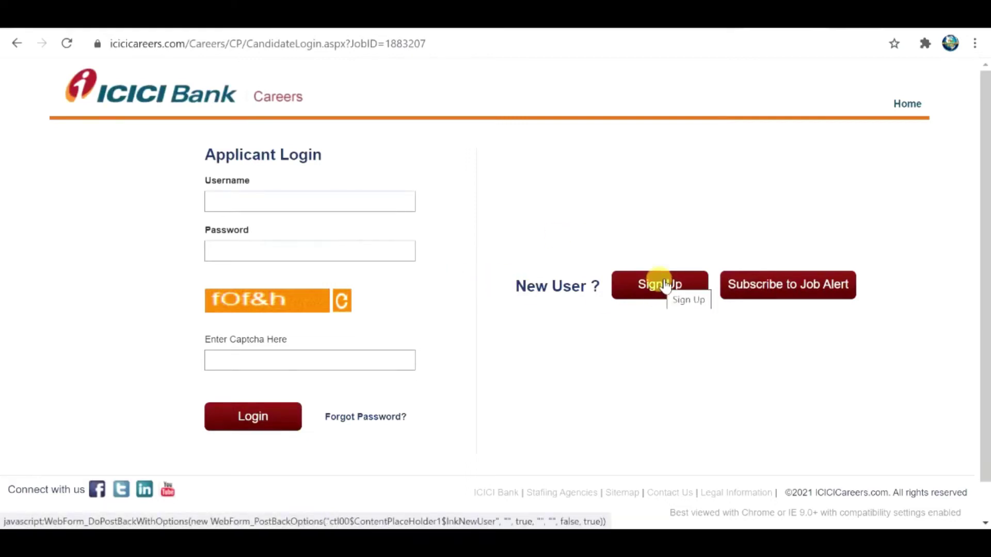
click(666, 285)
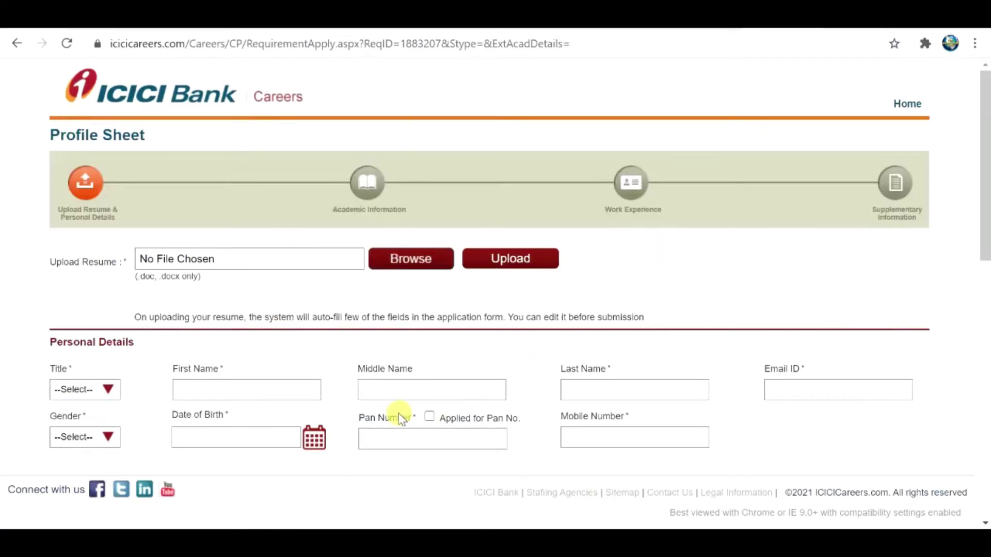
drag(41, 135, 162, 135)
click(163, 135)
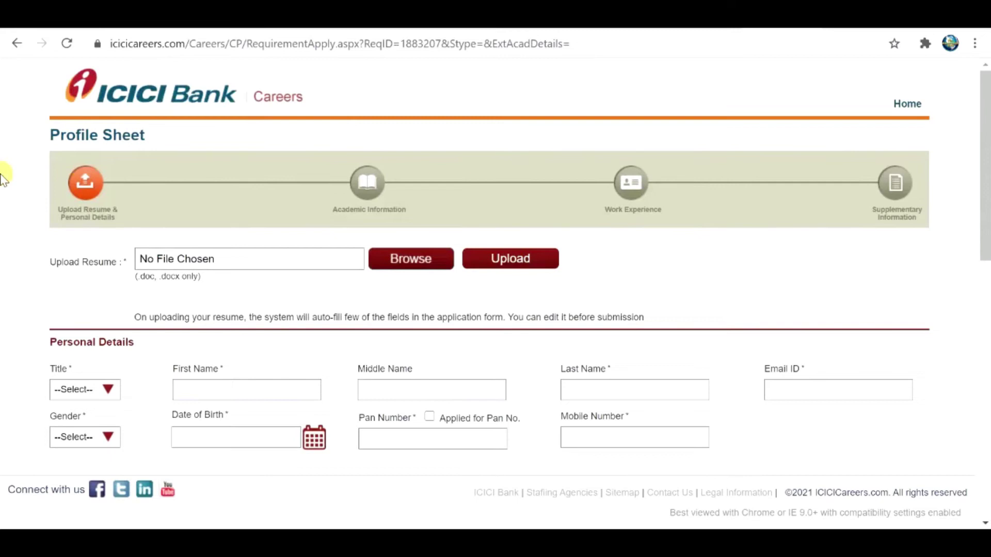
Step: Review the Profile Sheet's four application stages and the file formats accepted for the resume upload
drag(65, 213, 120, 211)
drag(331, 209, 644, 219)
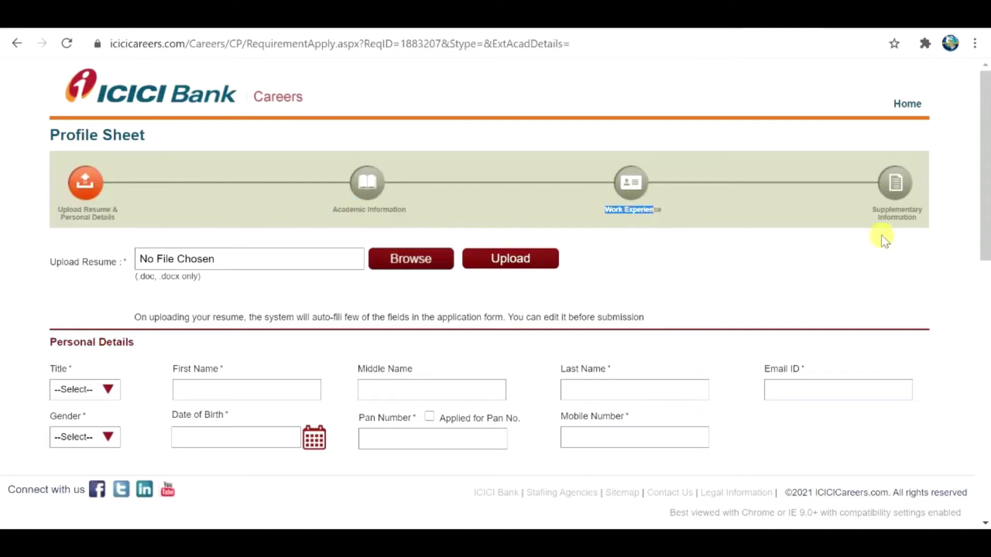
triple_click(873, 214)
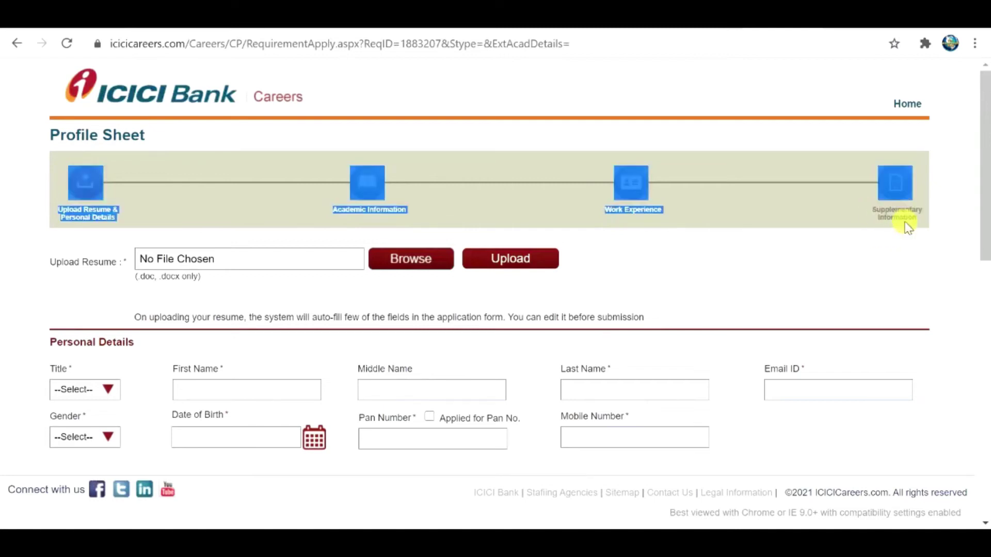
click(835, 205)
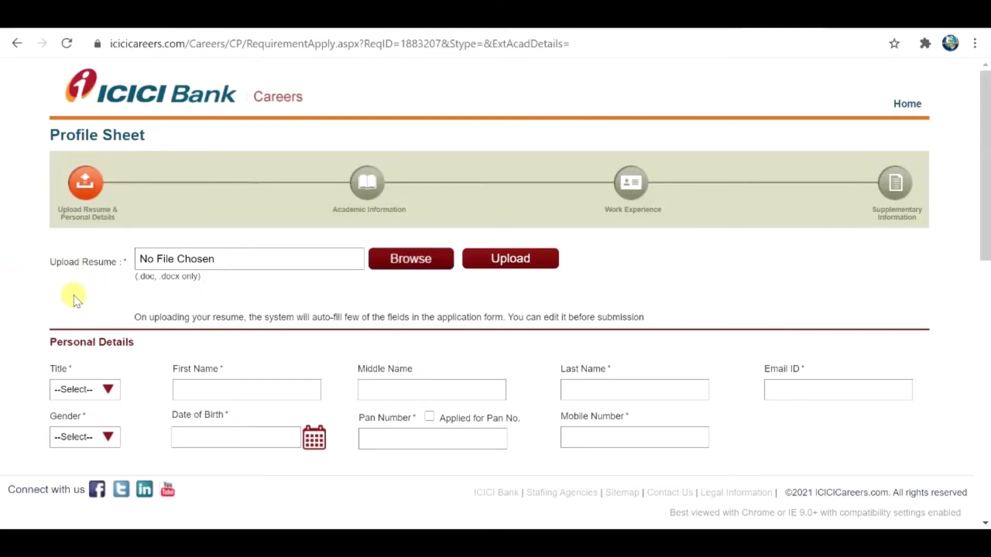
drag(126, 283, 155, 279)
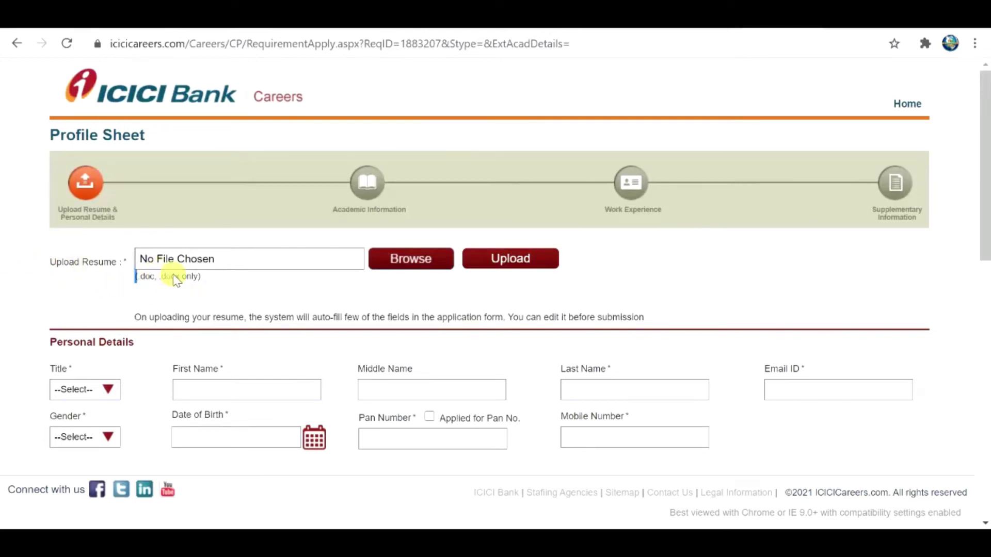
Step: Open the resume file browser and close it without choosing a file
click(407, 258)
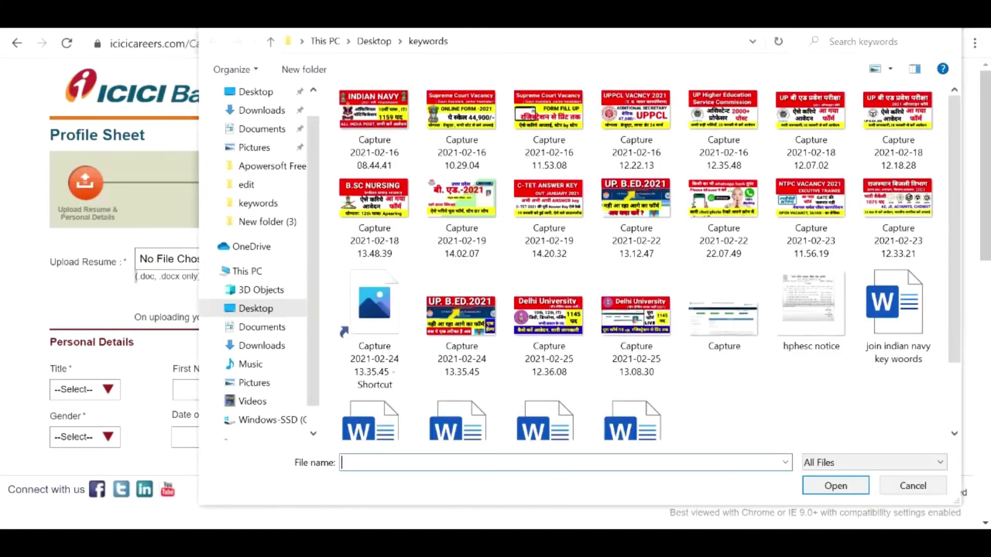
click(948, 28)
scroll(339, 317, down, 4)
scroll(279, 281, up, 4)
scroll(204, 349, down, 3)
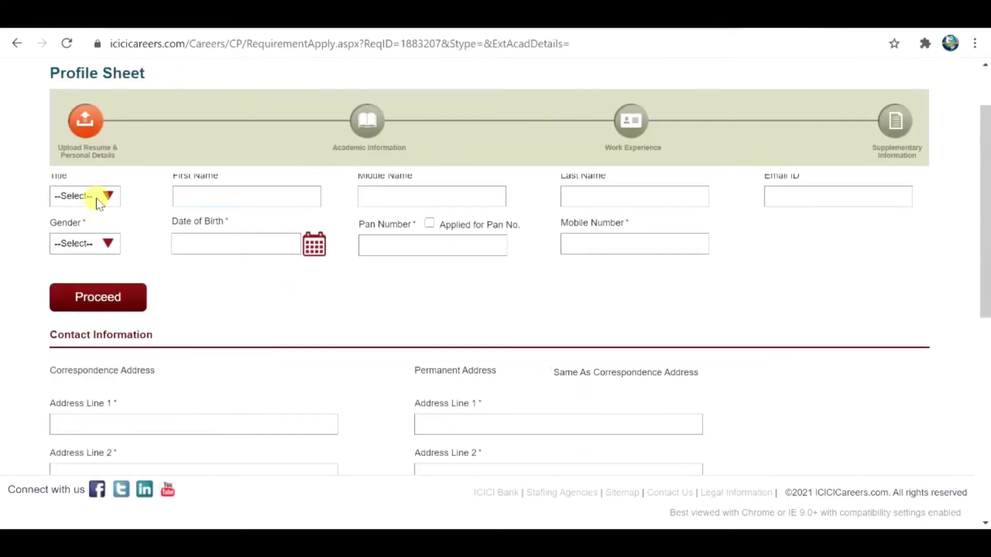
Step: Set the applicant's title to Mr. in the Personal Details section
click(98, 201)
scroll(196, 279, up, 3)
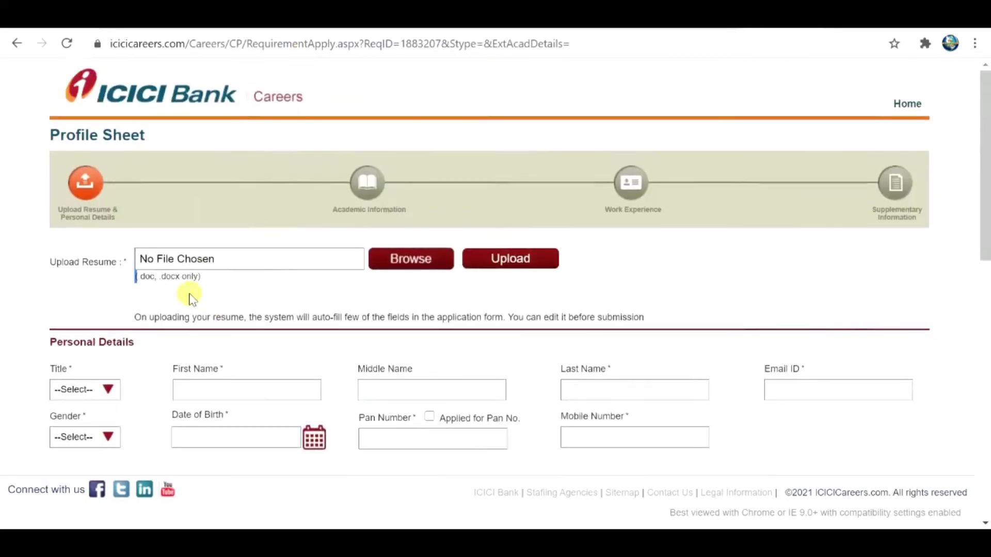
click(91, 390)
click(62, 437)
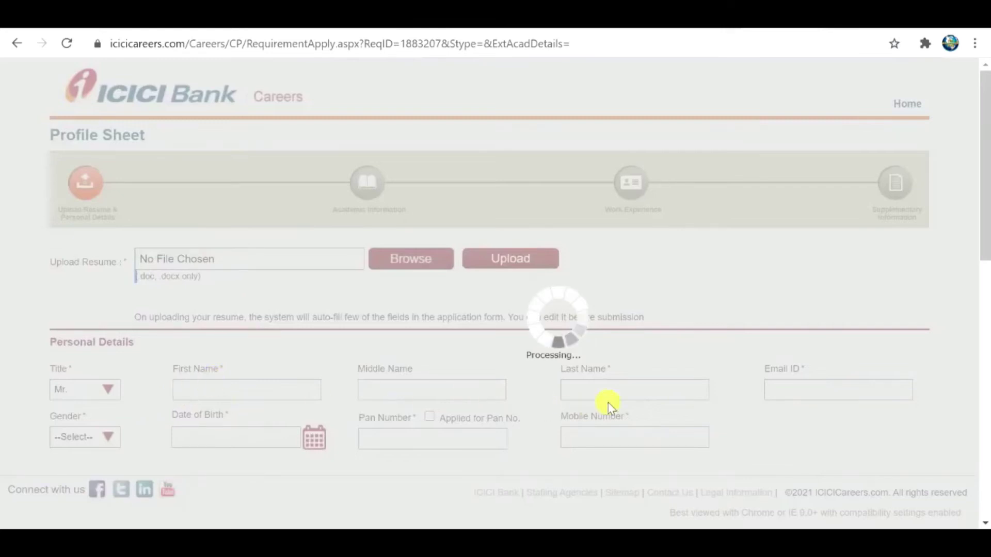
Step: Examine the Profile Sheet's personal details and its correspondence and permanent address fields through to the end of the form
scroll(412, 427, down, 4)
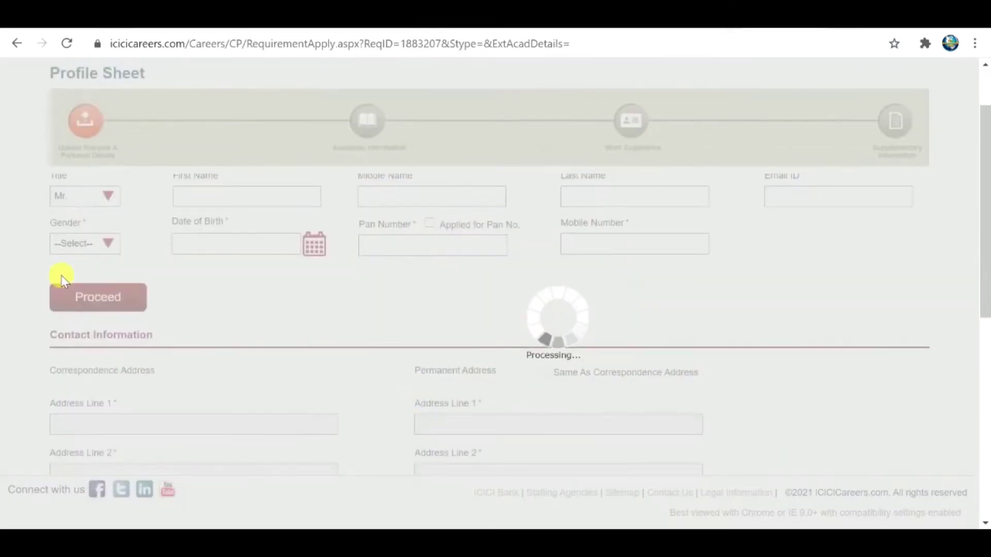
scroll(124, 341, up, 4)
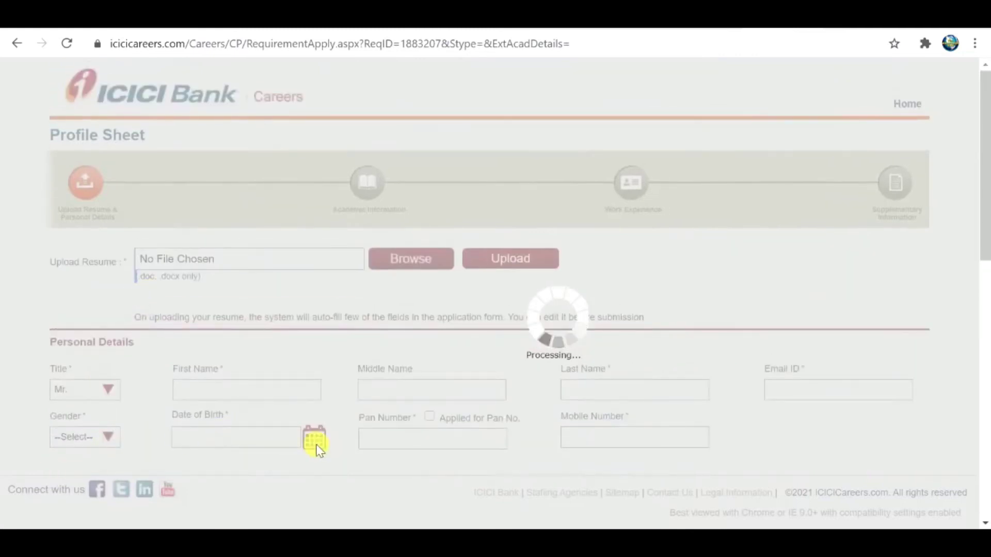
scroll(490, 433, down, 1)
scroll(483, 361, down, 7)
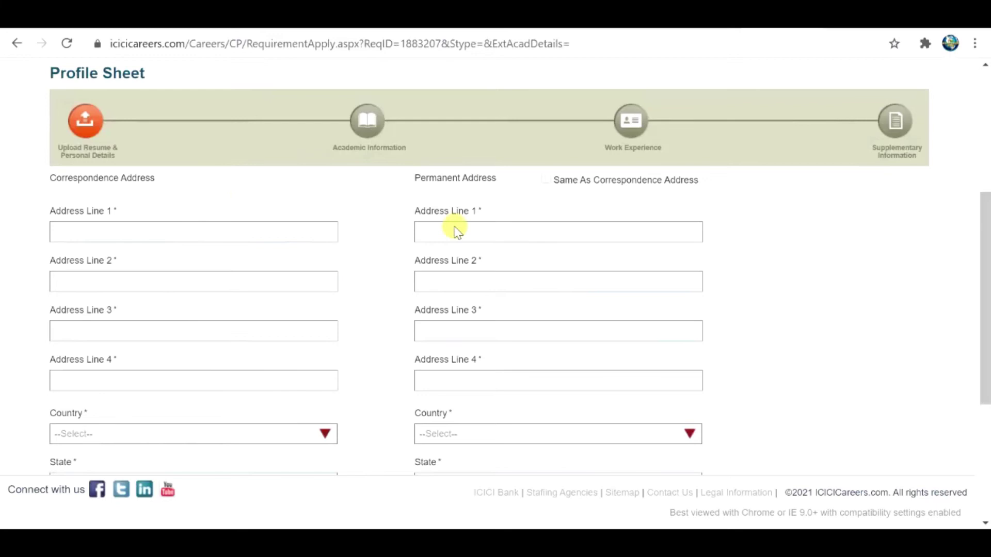
scroll(107, 282, down, 2)
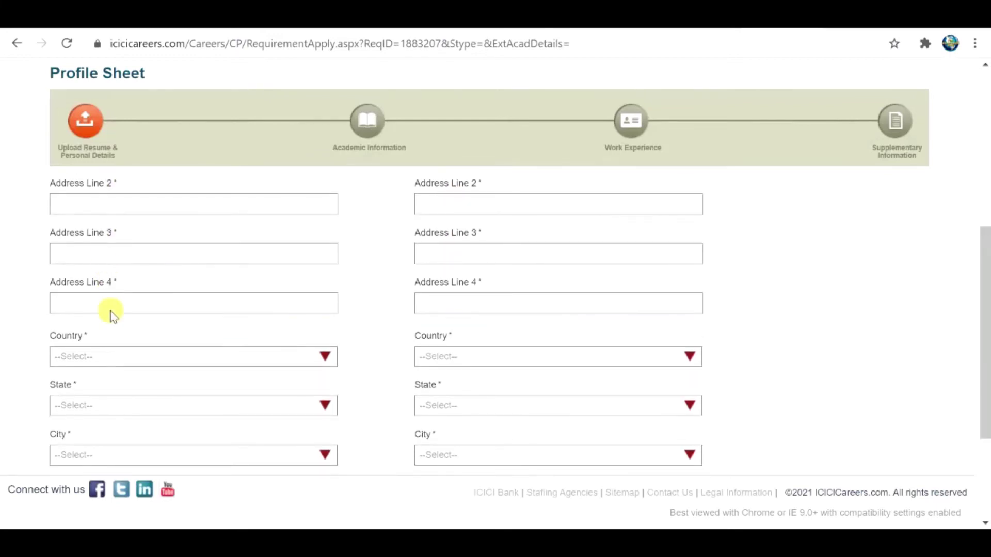
scroll(119, 339, down, 2)
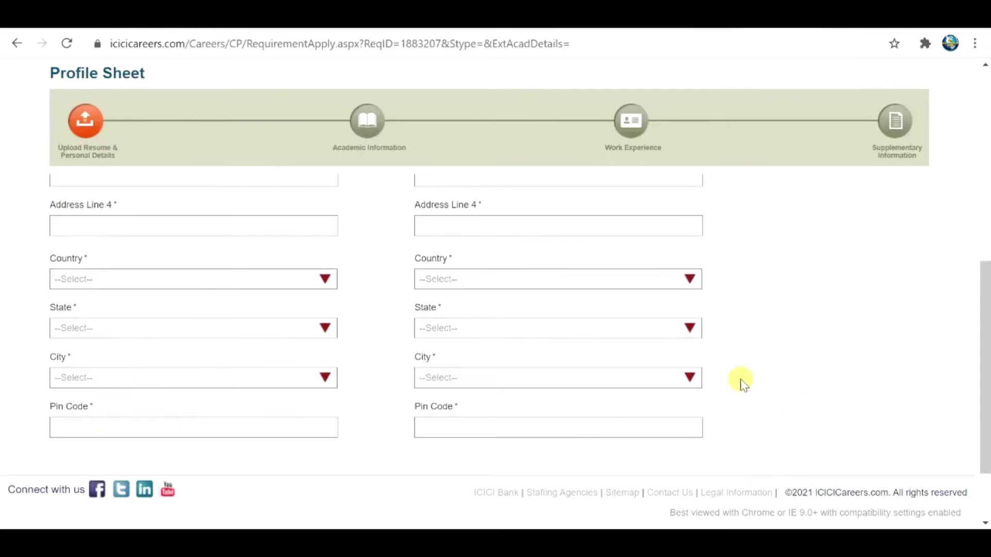
scroll(742, 381, up, 6)
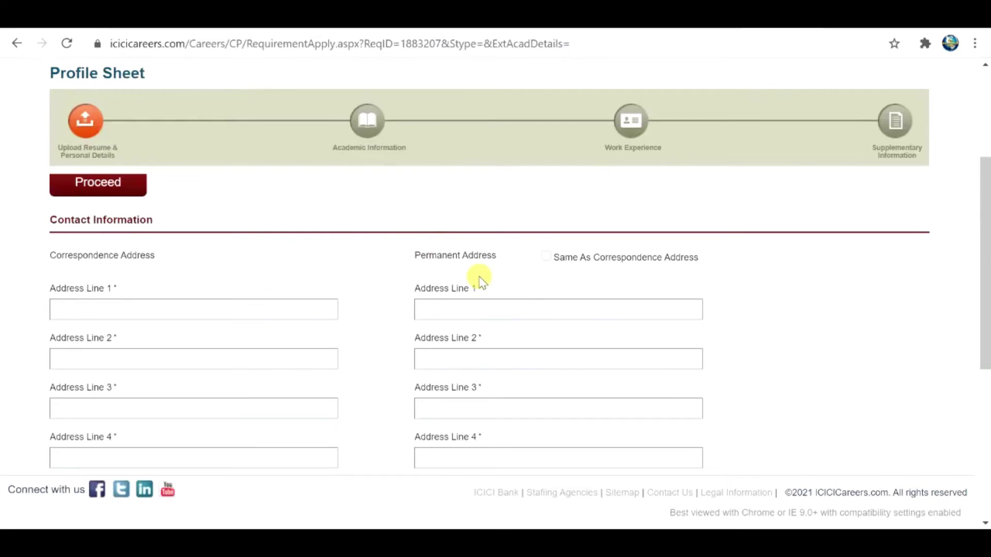
scroll(594, 354, down, 1)
scroll(98, 295, up, 1)
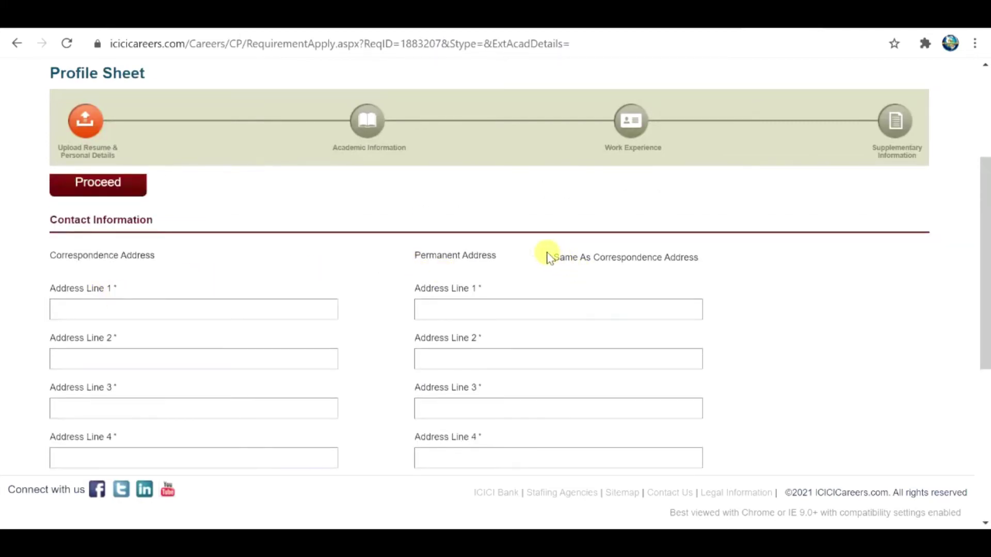
scroll(537, 300, down, 6)
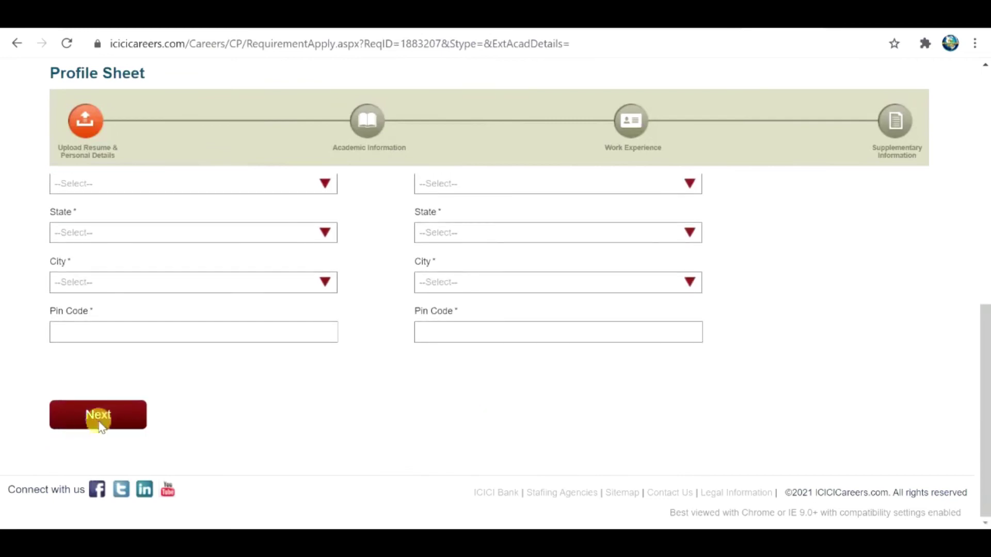
Step: Review the Academic Information, Work Experience and Supplementary Information stages and look over the Profile Sheet's fields again
scroll(240, 410, up, 6)
scroll(243, 410, up, 4)
drag(339, 213, 399, 211)
drag(614, 216, 922, 226)
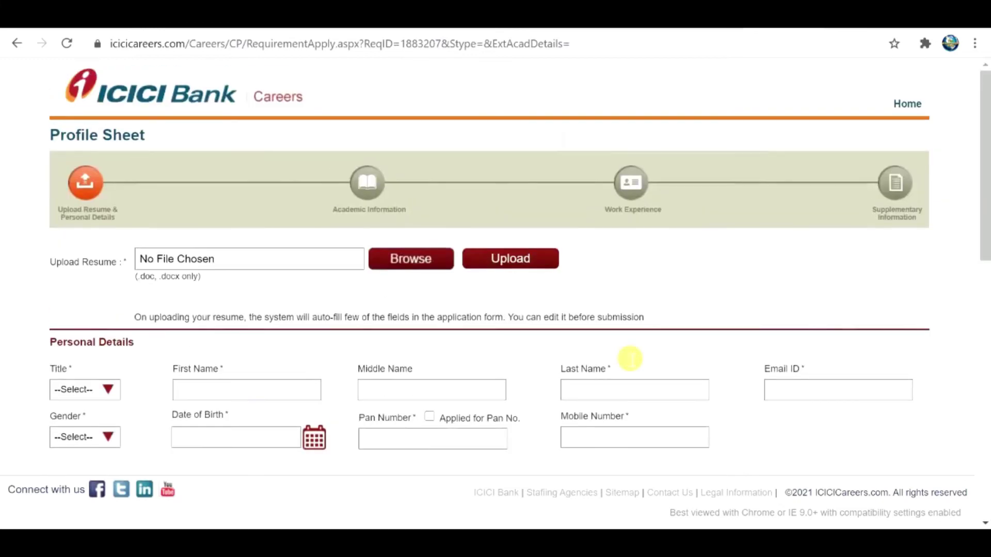
scroll(600, 326, down, 1)
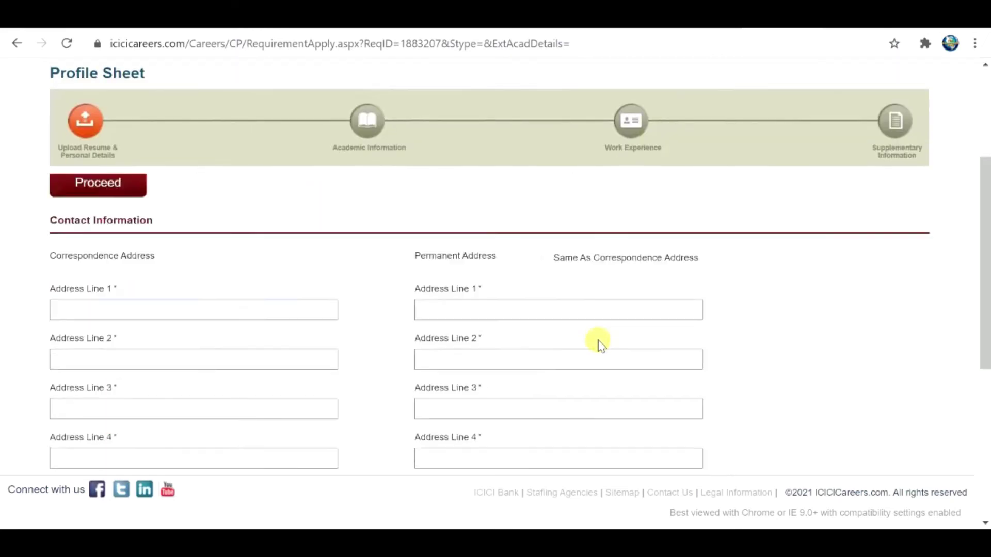
scroll(599, 338, up, 10)
scroll(599, 336, down, 15)
scroll(597, 343, up, 2)
scroll(503, 328, up, 8)
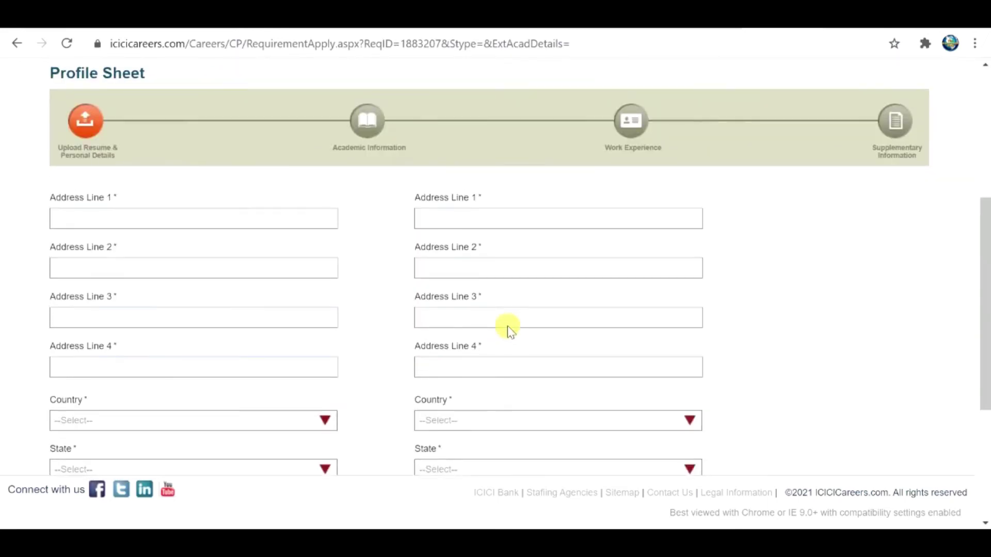
scroll(453, 327, down, 2)
scroll(447, 320, up, 2)
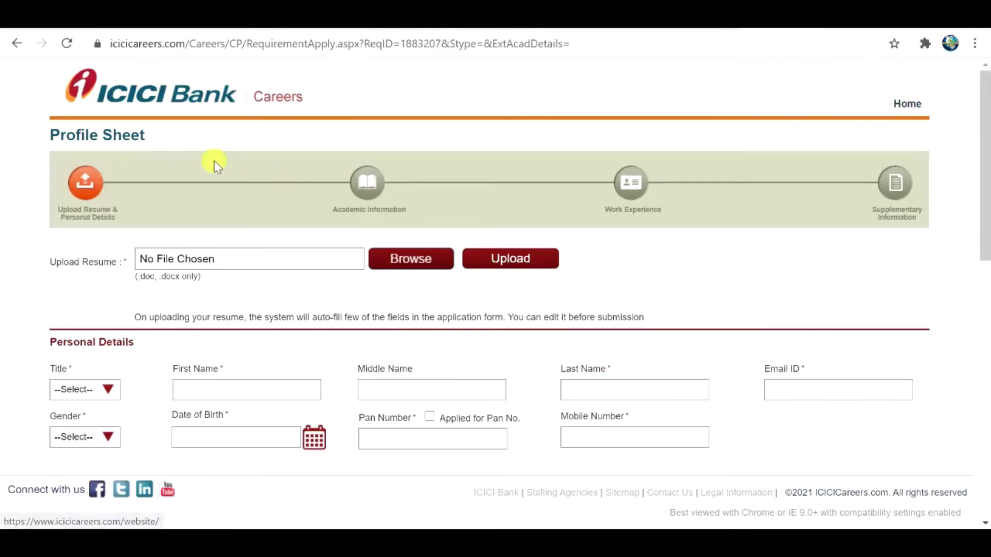
Step: Open the Freshers page from the careers home page and review the programmes it lists
click(911, 104)
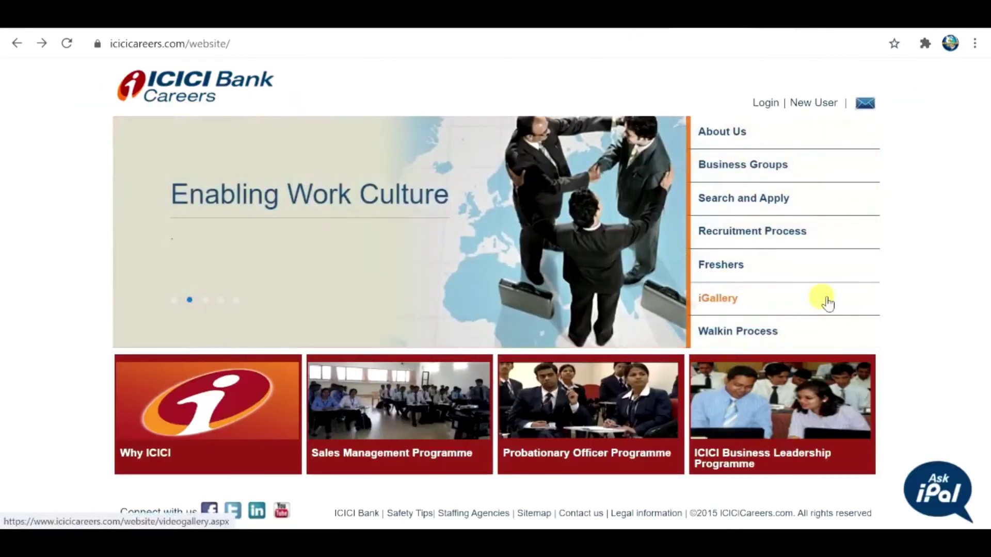
click(725, 265)
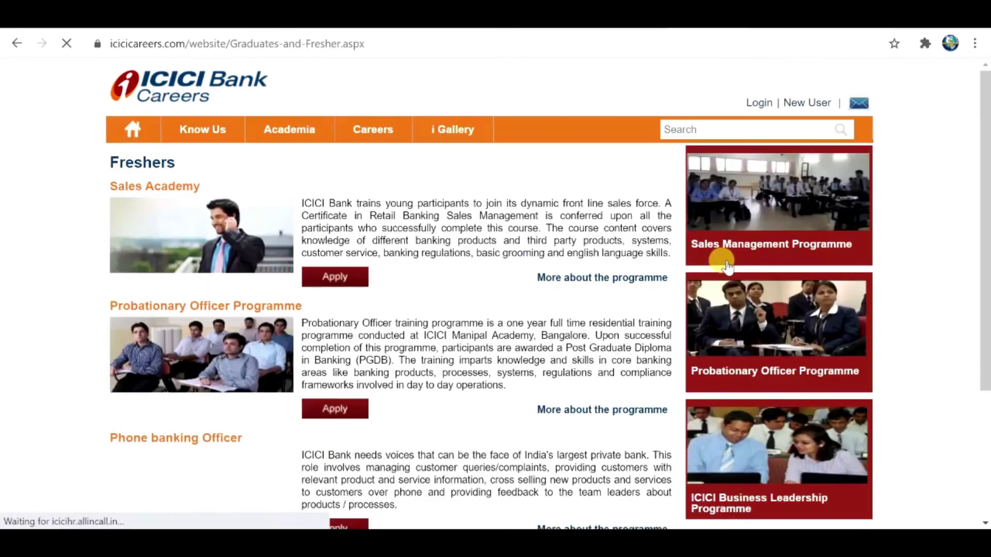
drag(110, 189, 189, 196)
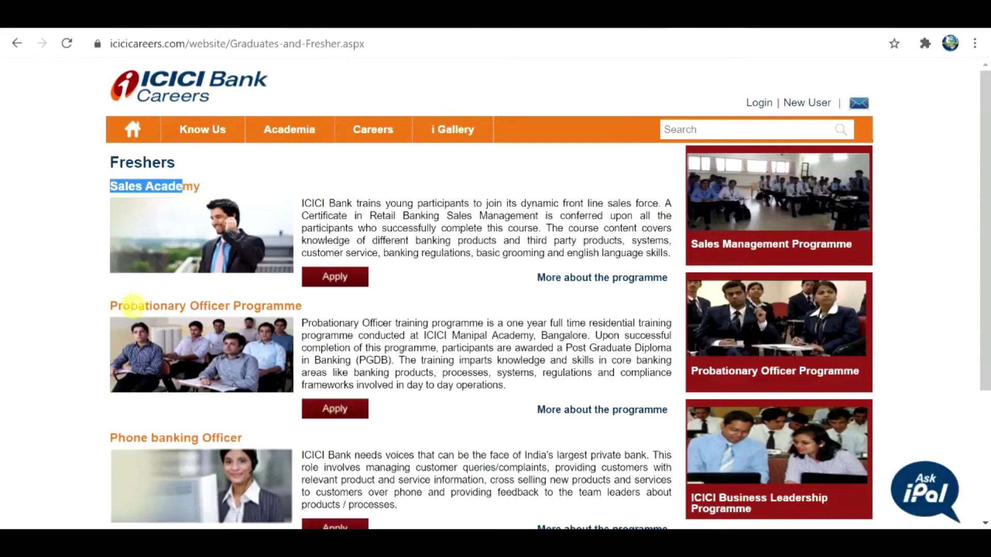
click(110, 304)
drag(257, 306, 7, 302)
click(155, 460)
scroll(313, 416, down, 3)
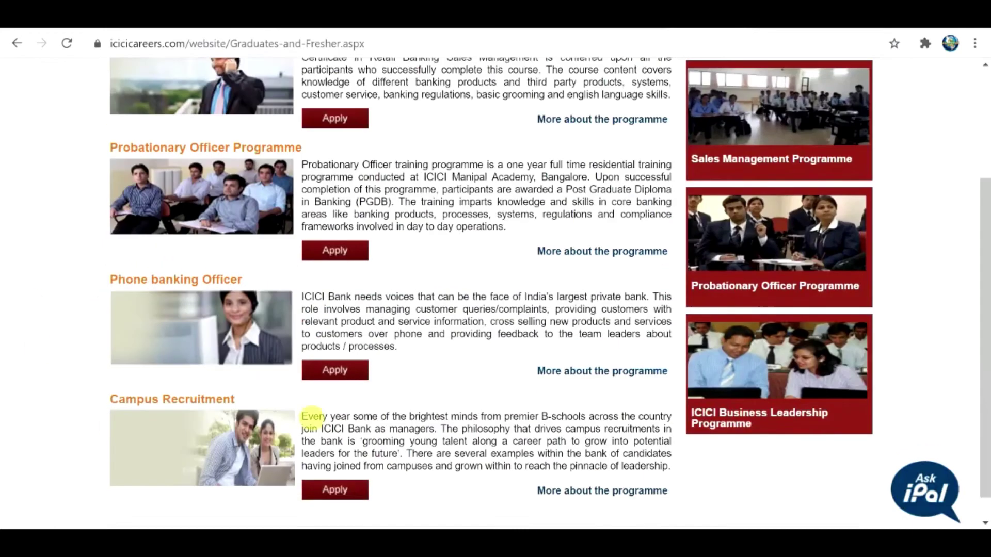
scroll(313, 416, down, 1)
scroll(464, 425, up, 4)
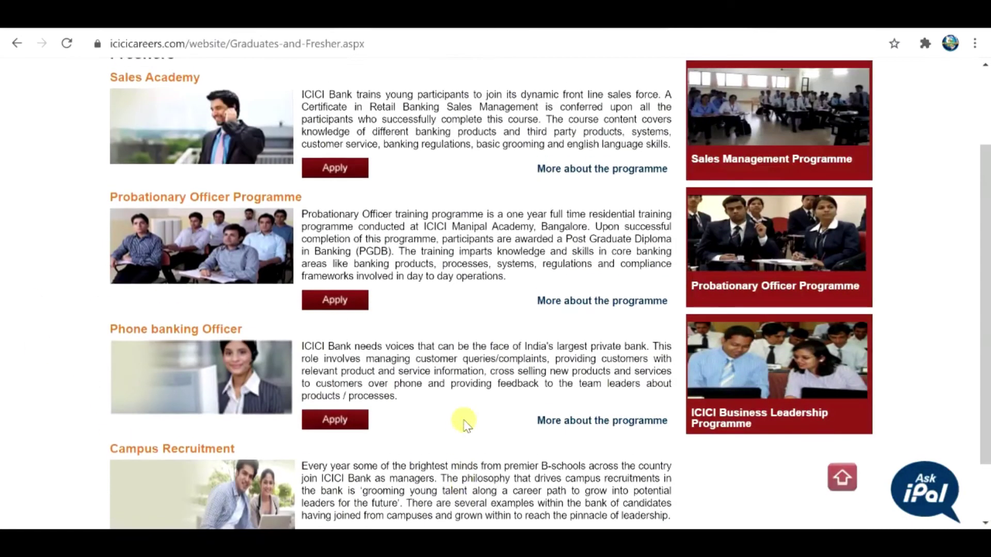
scroll(310, 310, down, 1)
scroll(343, 305, up, 1)
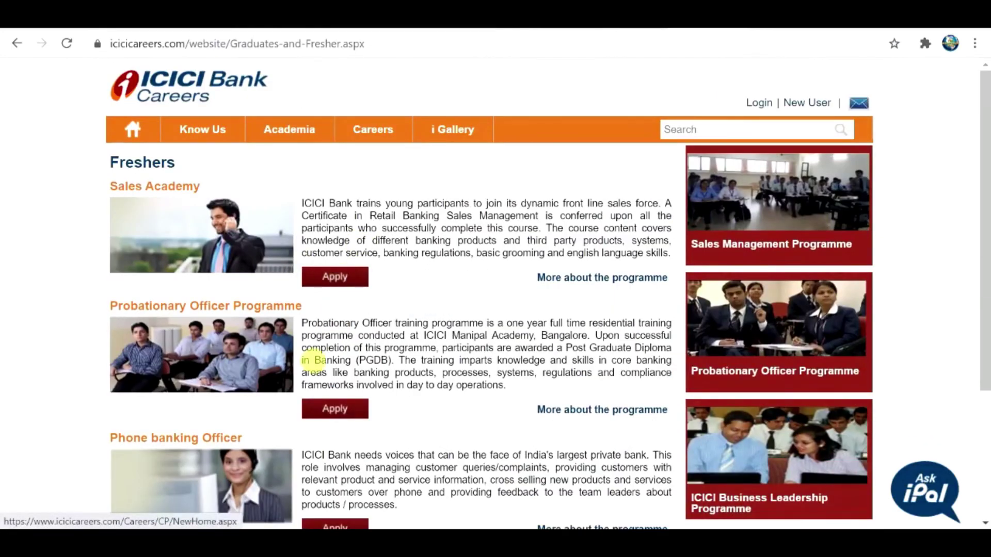
Step: Check the application login page for the Phone banking Officer role and return to the Freshers page
scroll(338, 398, down, 3)
click(339, 382)
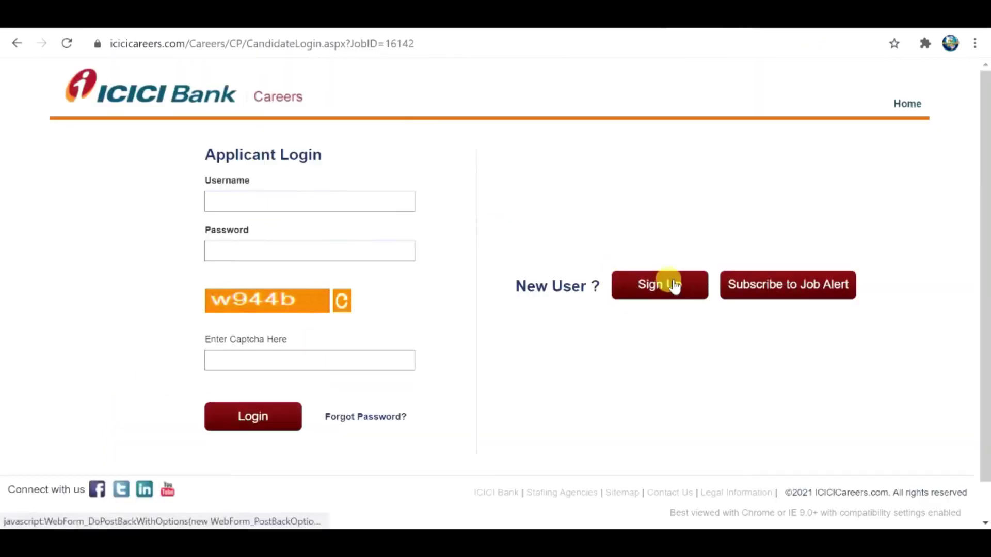
click(16, 44)
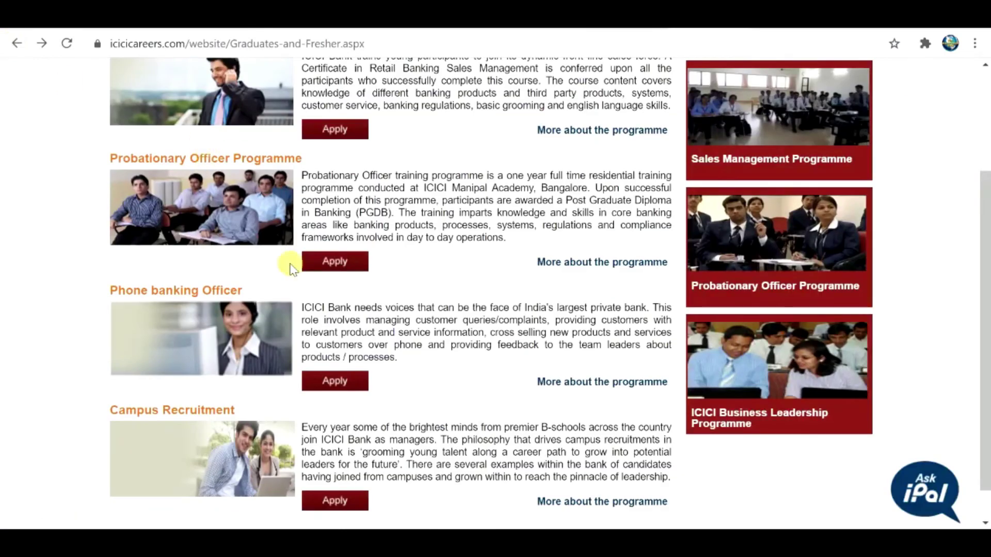
Step: Apply for a freshers' programme as a new user and review the SO Registration form's personal and address fields
click(339, 273)
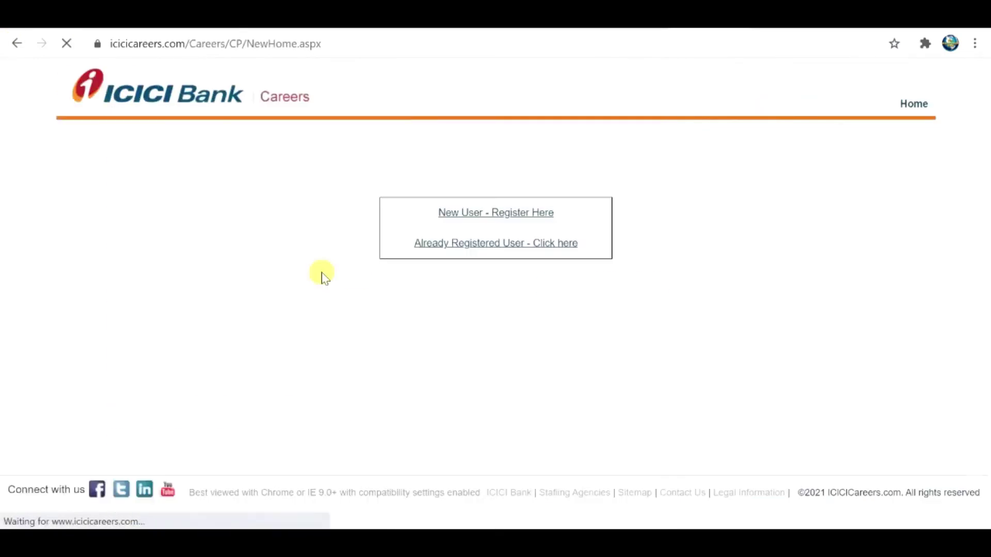
click(468, 214)
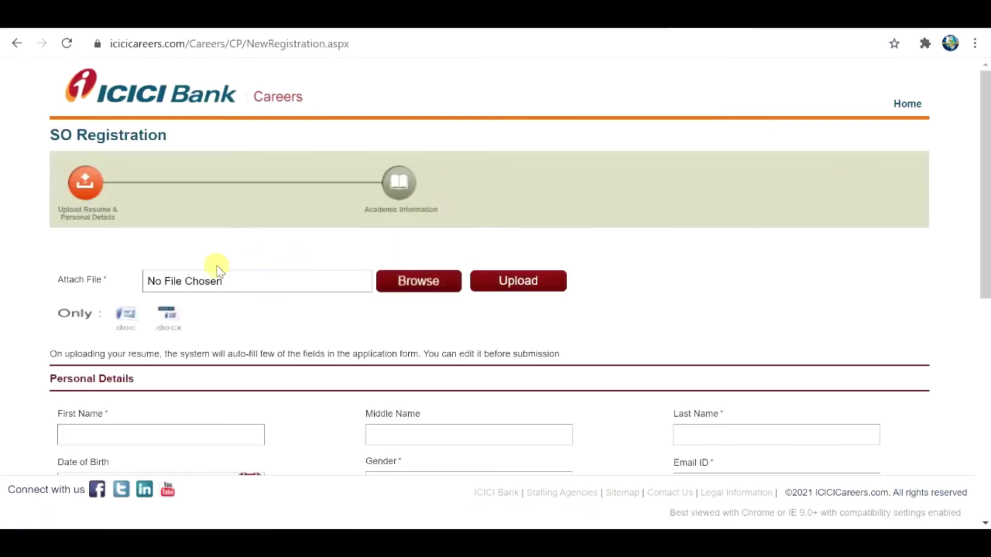
scroll(224, 315, down, 3)
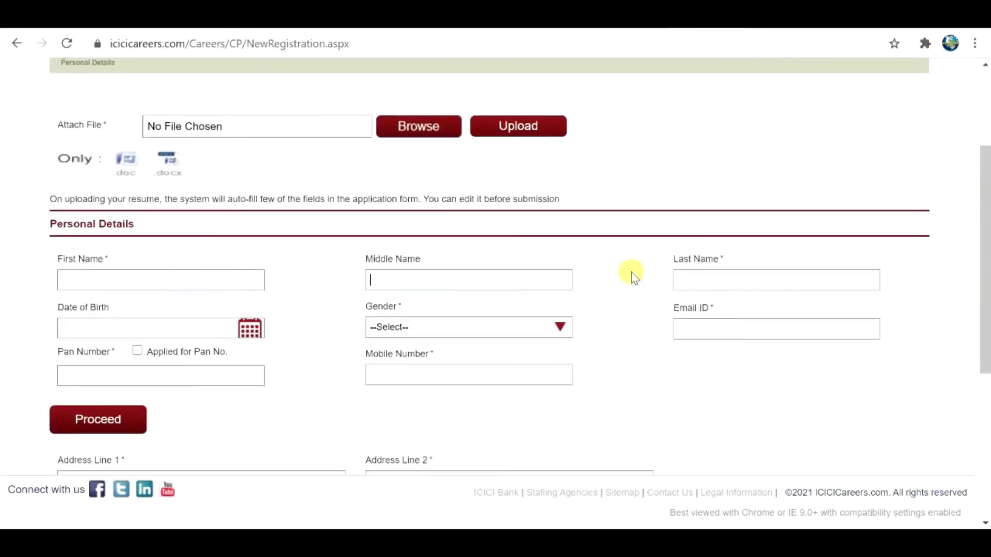
click(113, 339)
click(748, 374)
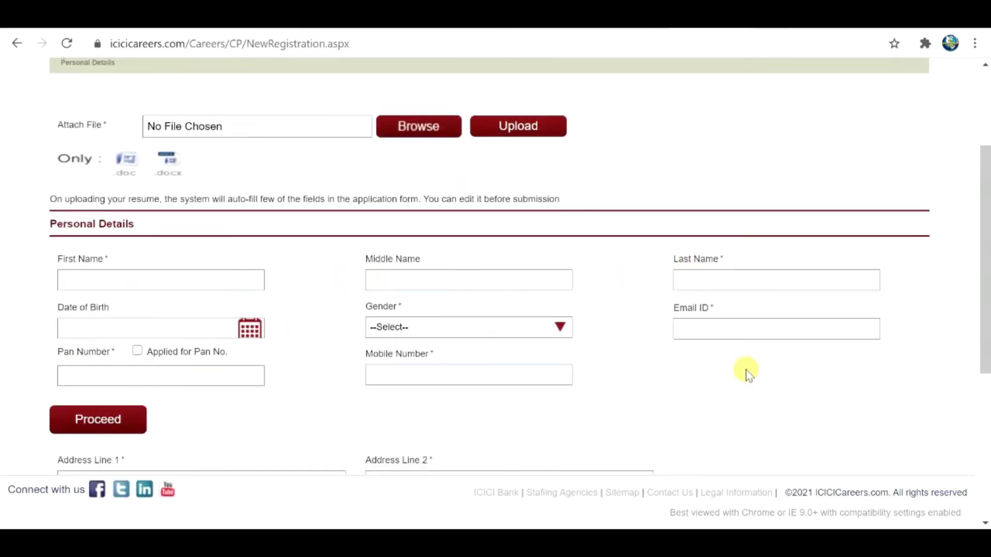
scroll(785, 336, down, 2)
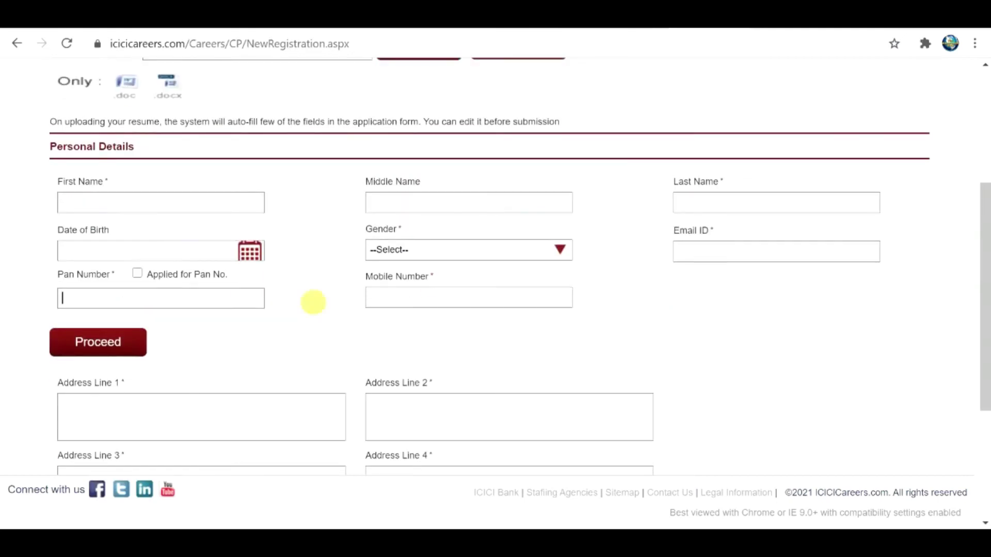
scroll(128, 377, down, 2)
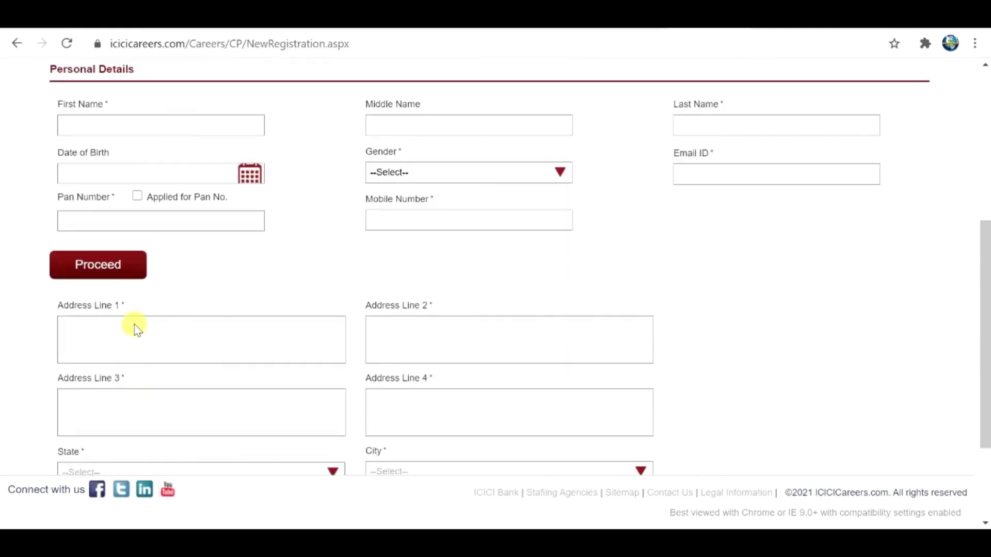
scroll(347, 372, down, 4)
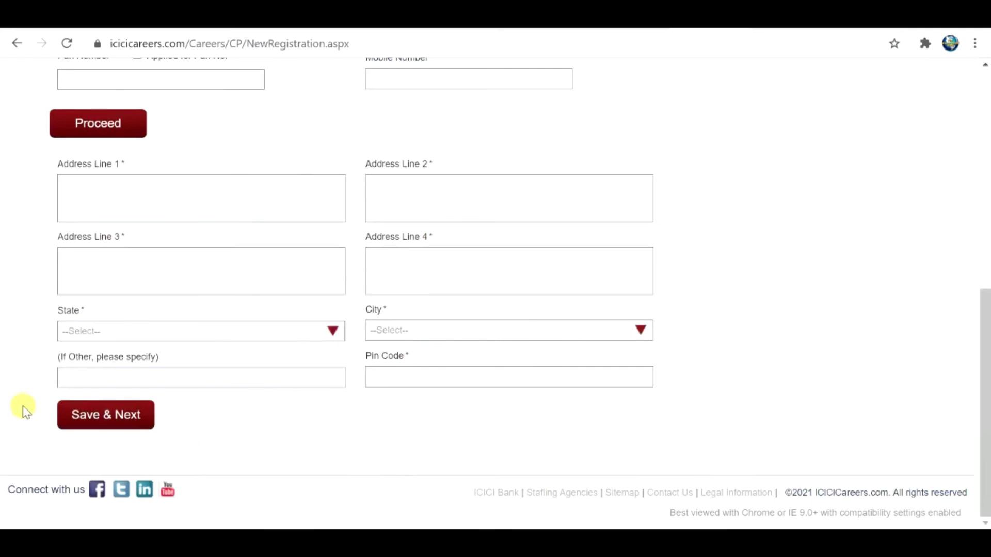
Step: Review the SO Registration form again, including its Academic Information stage and the resume upload section
scroll(222, 398, up, 10)
drag(361, 212, 428, 217)
click(640, 268)
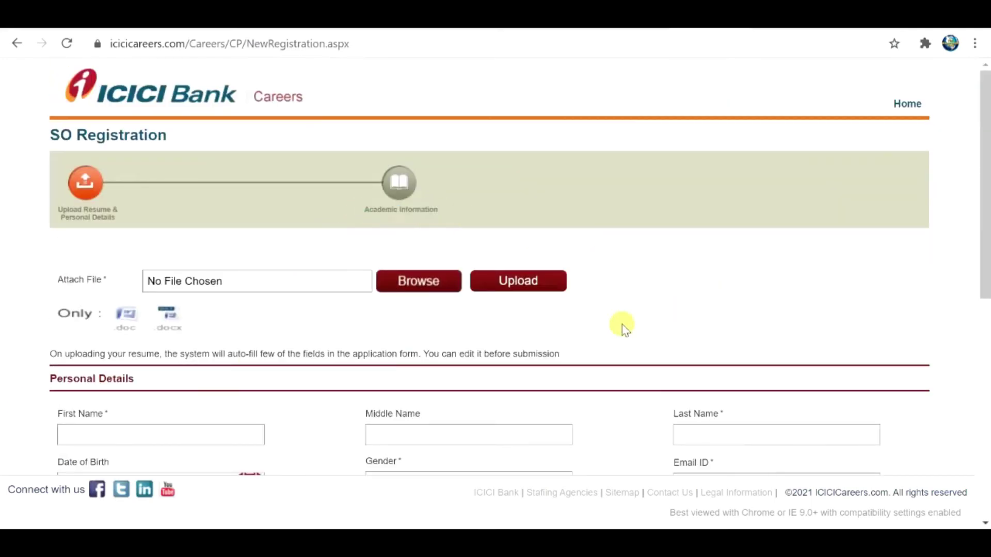
scroll(544, 416, down, 9)
scroll(484, 458, up, 4)
scroll(496, 400, up, 4)
Step: Leave the SO Registration form and go back through the previous pages to the careers home page
click(16, 43)
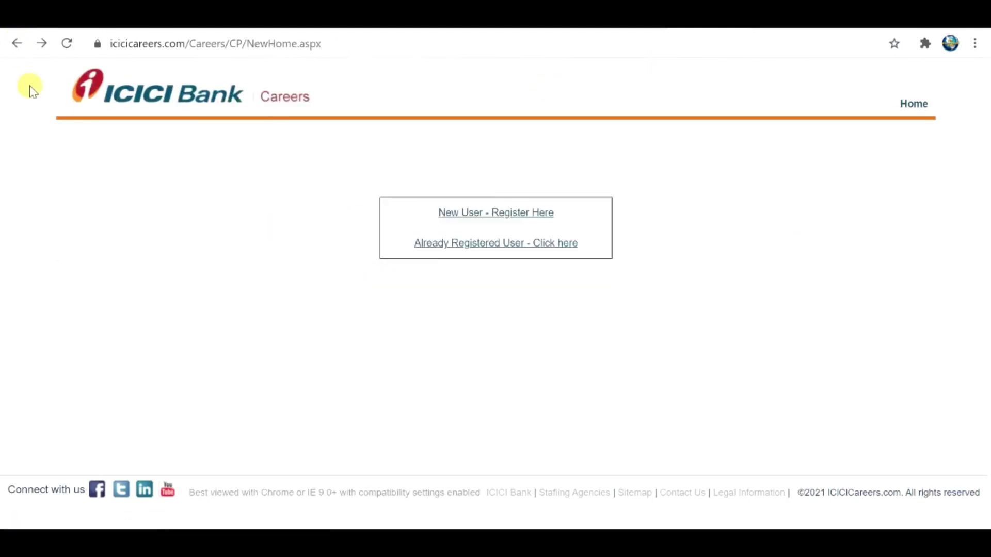
click(15, 43)
scroll(308, 320, down, 2)
scroll(407, 320, up, 2)
click(11, 44)
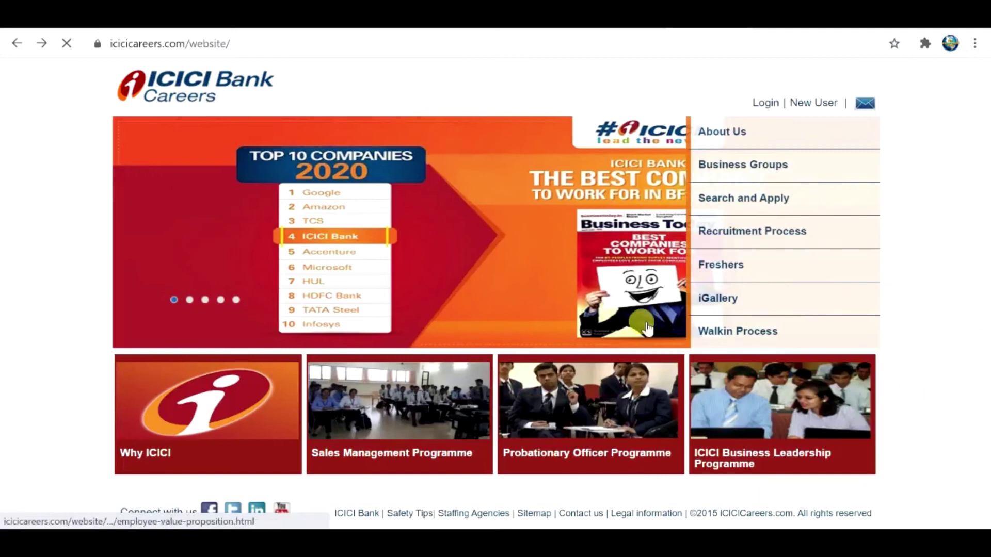
Step: Open the Walkin Process page and review the Junior Officer- Sales branch vacancies and qualifications
click(725, 337)
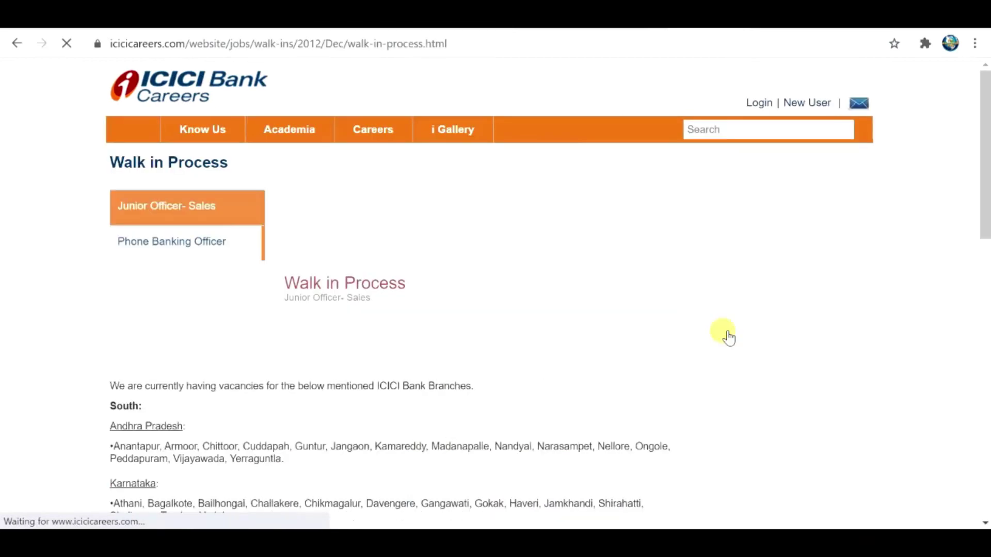
scroll(348, 367, down, 3)
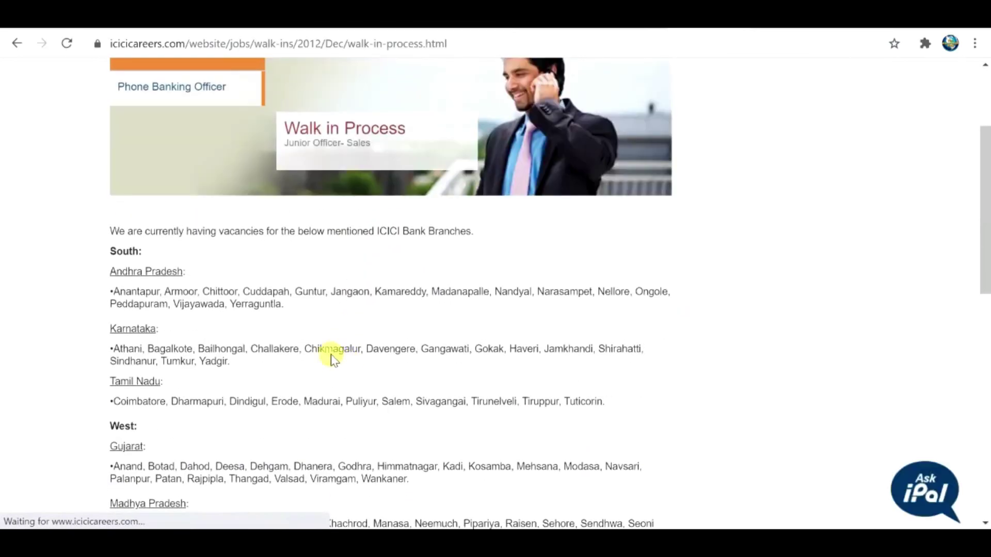
drag(120, 233, 463, 242)
click(213, 243)
scroll(216, 261, down, 5)
scroll(225, 265, down, 8)
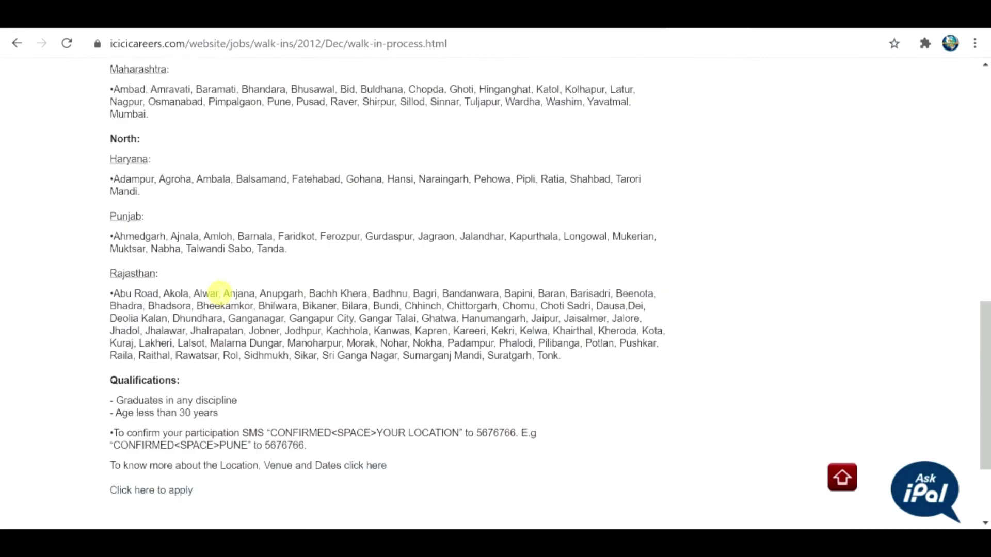
Step: Try to open the location, venue and dates details for the walk-in and return to the Walk in Process page
drag(114, 339, 332, 338)
click(385, 344)
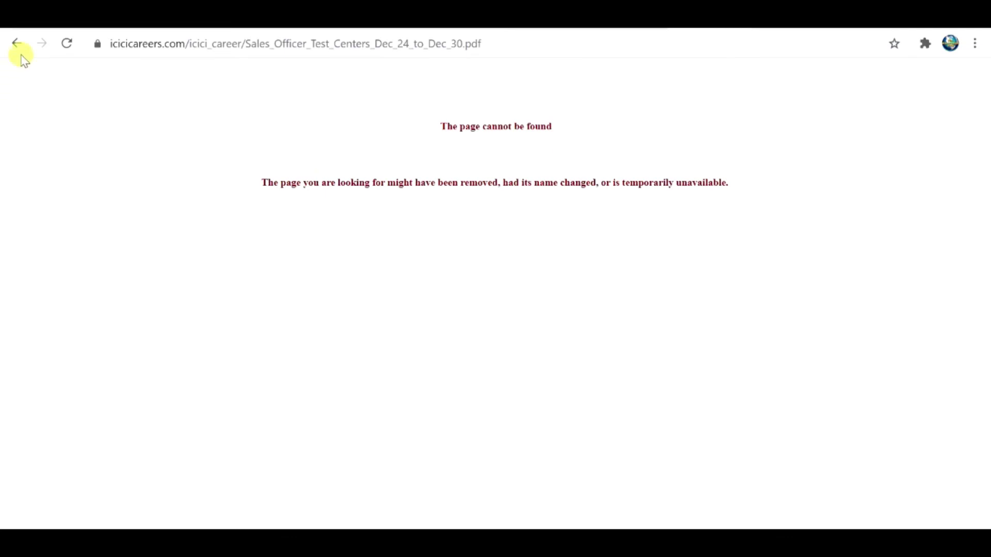
click(19, 44)
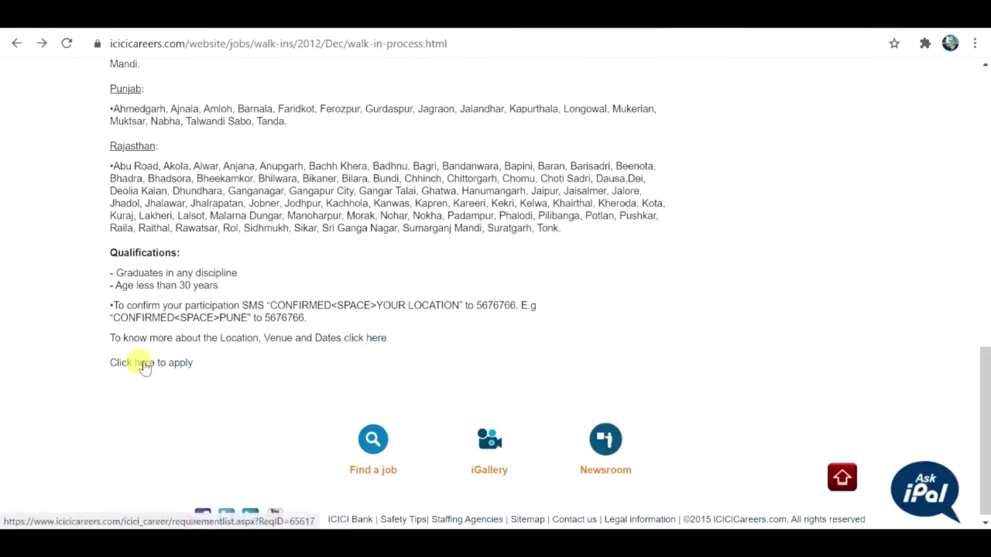
Step: Point out the walk-in application link below the qualifications and return to the careers home page
drag(195, 366, 119, 354)
click(398, 381)
scroll(397, 380, up, 20)
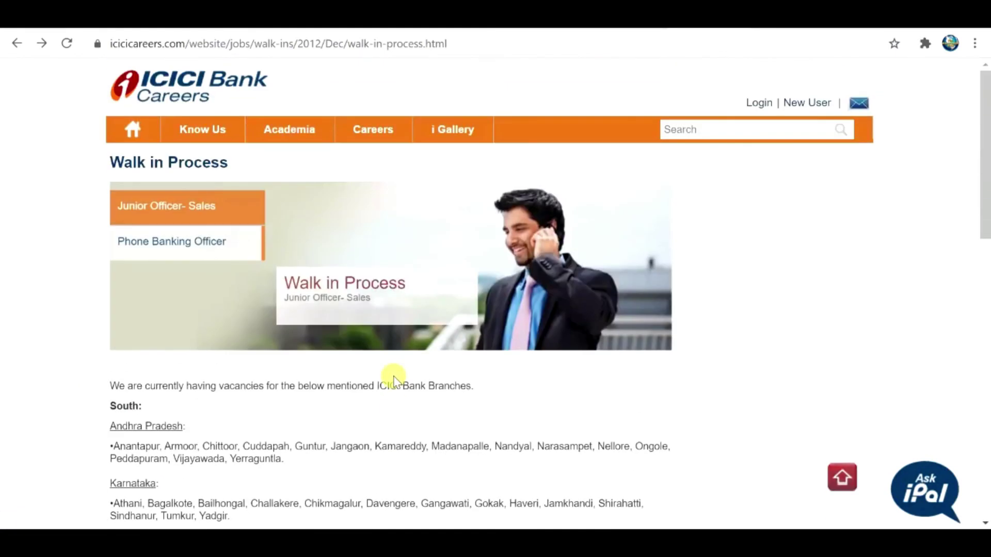
click(136, 128)
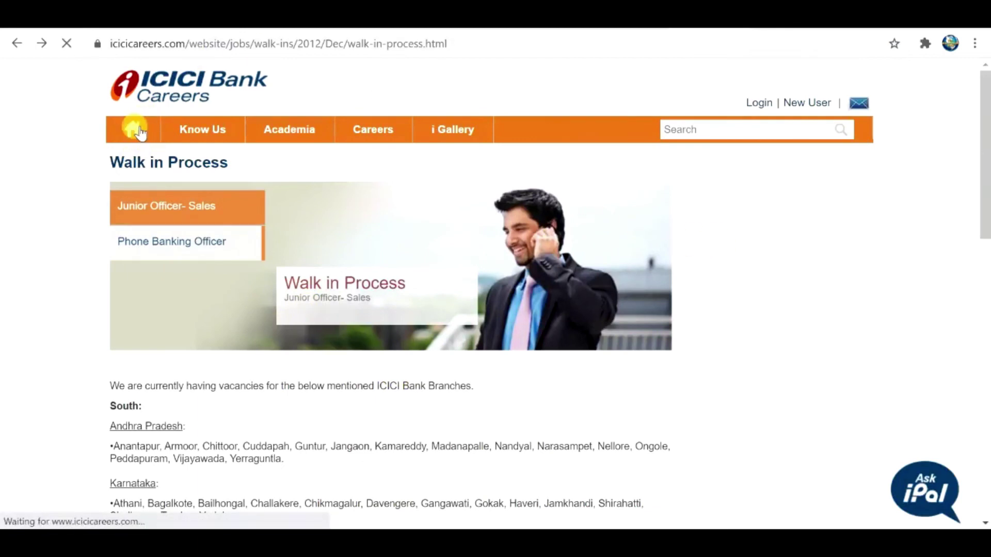